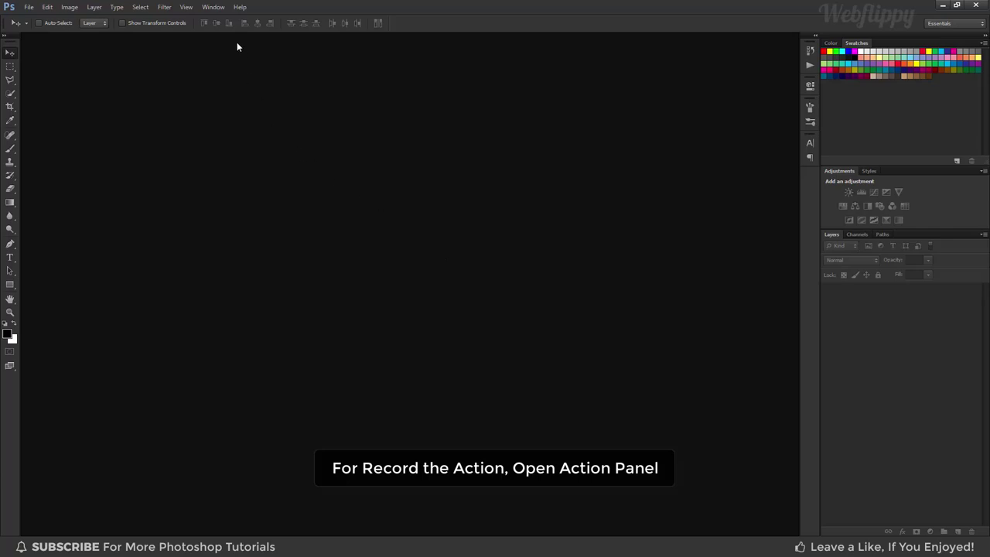
- Show the Actions panel and create an action set named 'Passport Size Photo (4x6)'
click(213, 7)
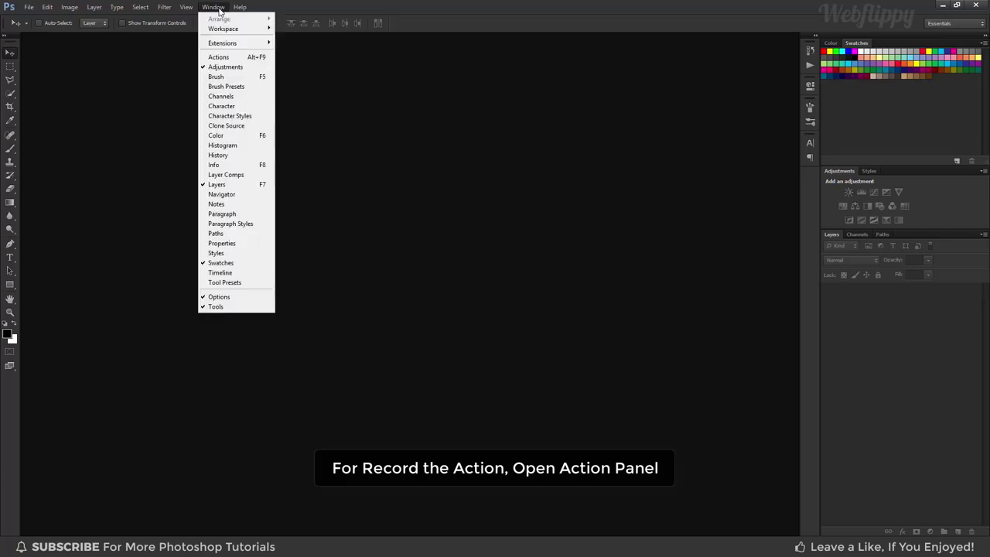
click(219, 58)
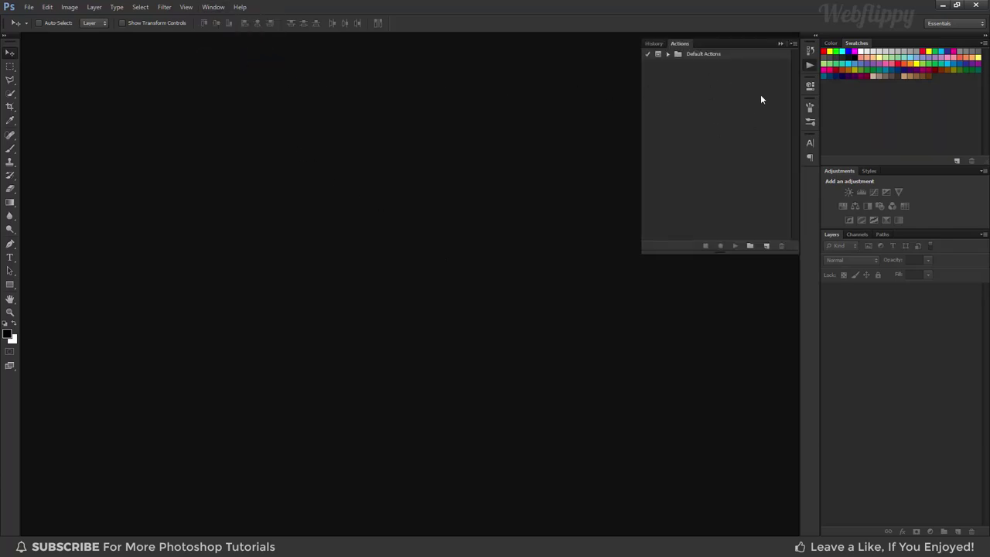
click(749, 246)
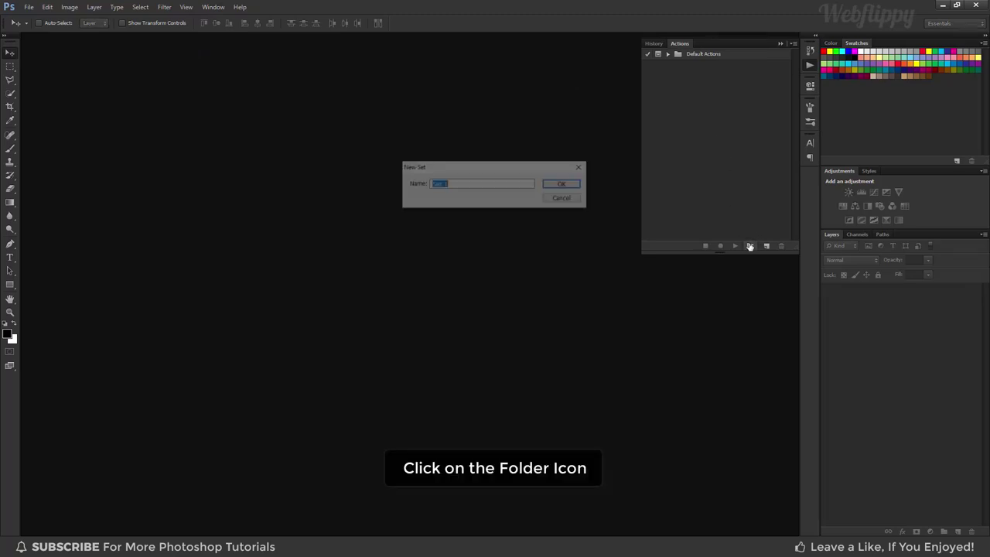
text(P)
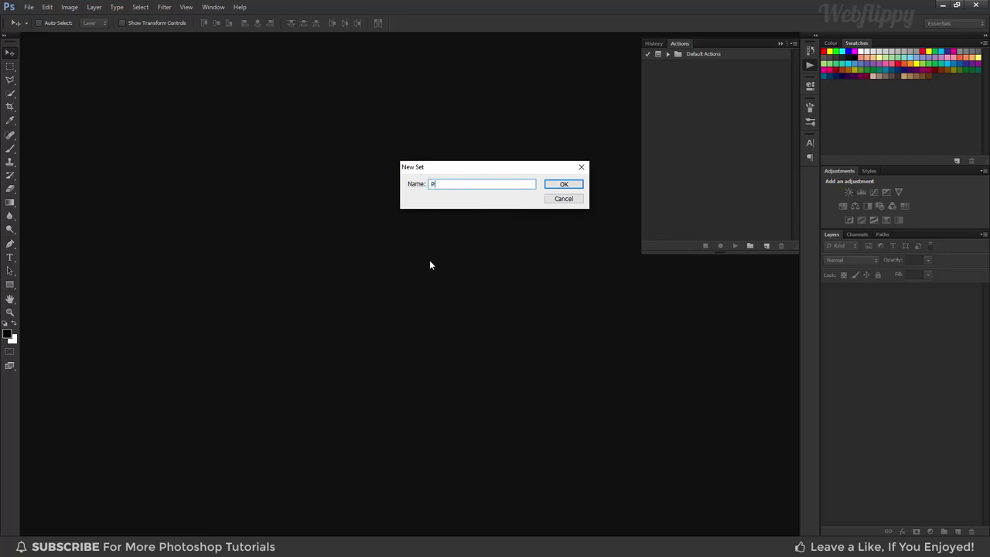
text(assport Size Photo (4)x6)
click(563, 184)
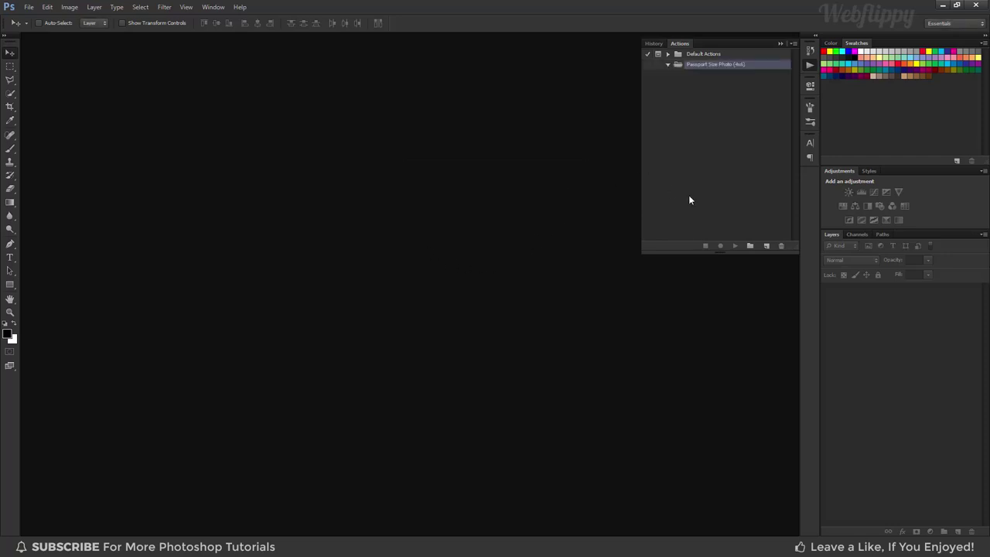
- Add a new action named PLAY to the set and start recording it
click(766, 245)
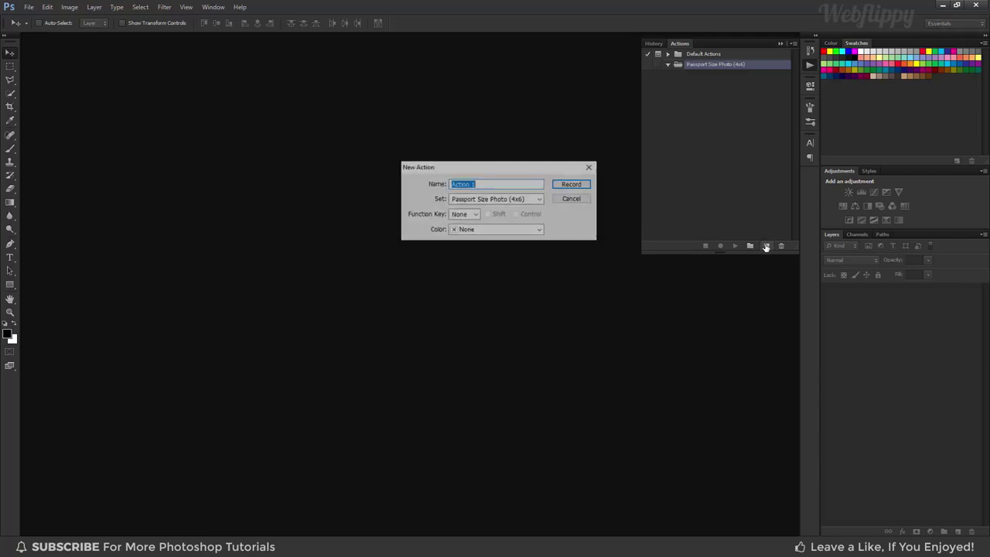
click(480, 184)
drag(480, 184, 453, 159)
text(PLAY)
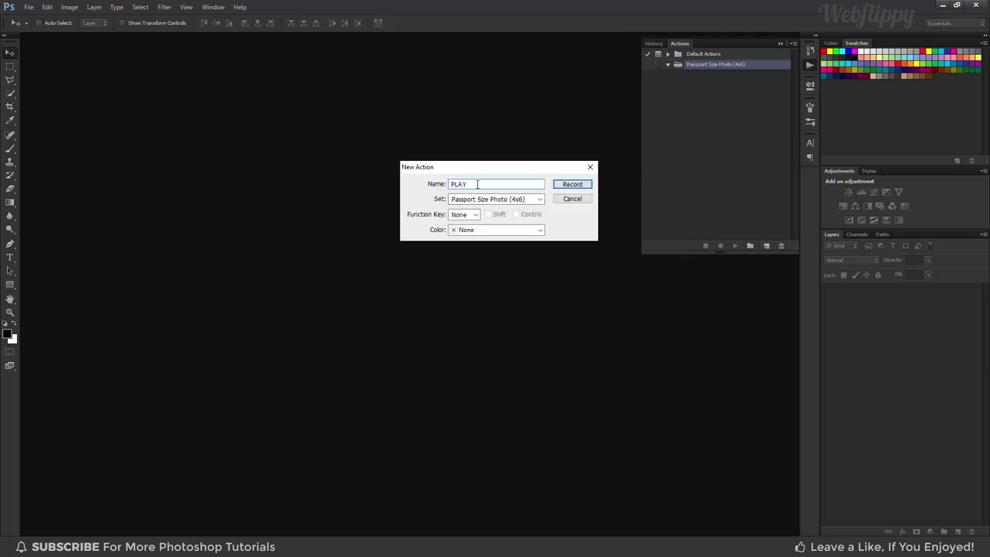
click(572, 184)
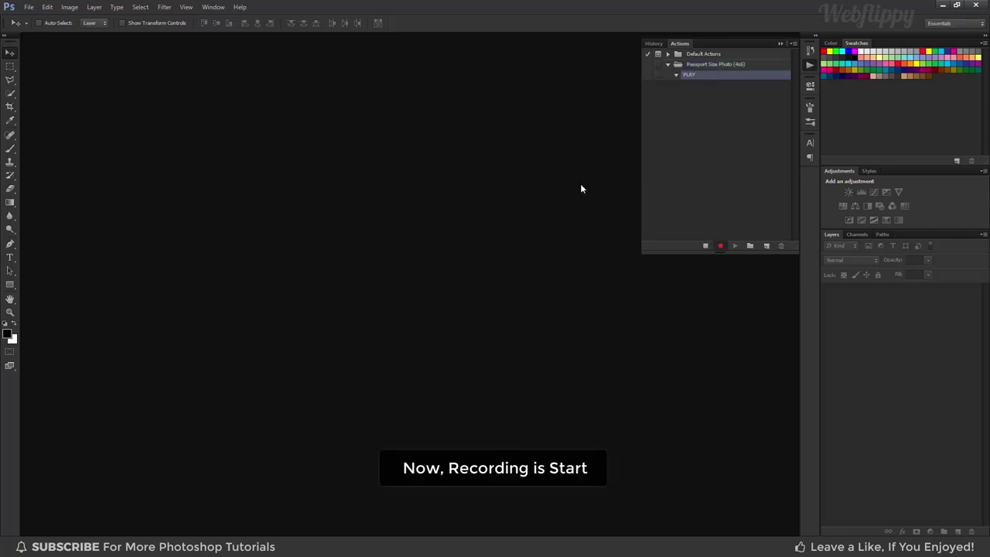
- Create a new document 3.5 × 4.5 centimeters at 300 pixels/inch
click(29, 7)
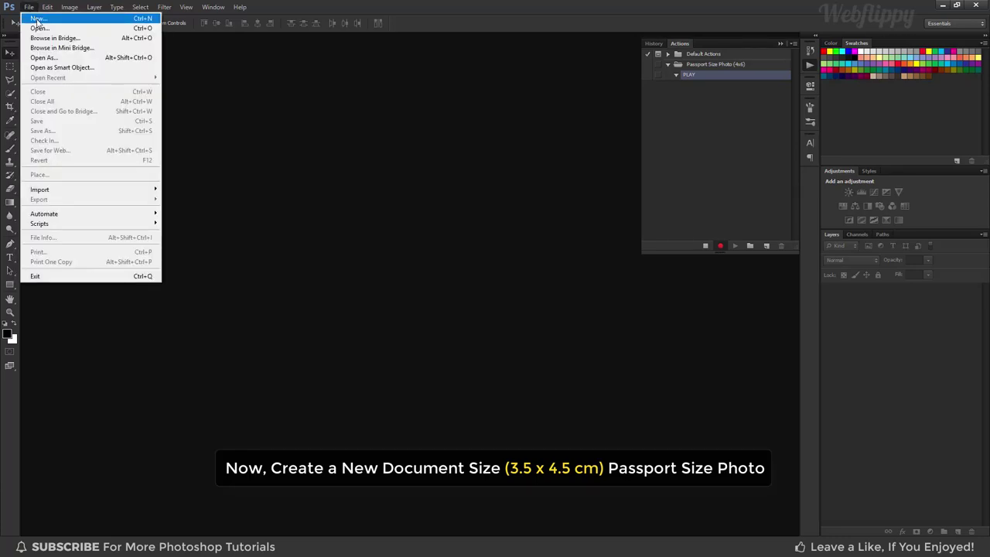
click(36, 19)
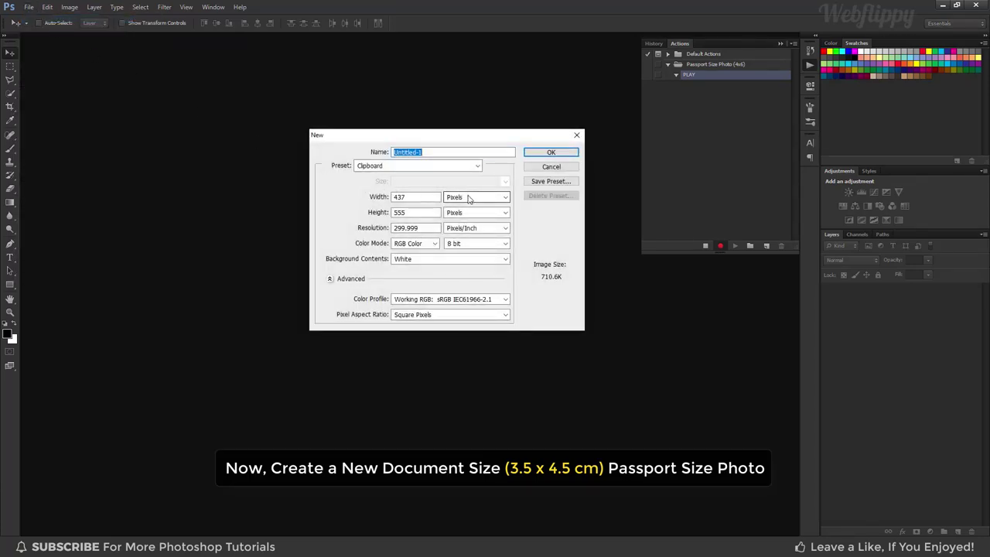
click(470, 198)
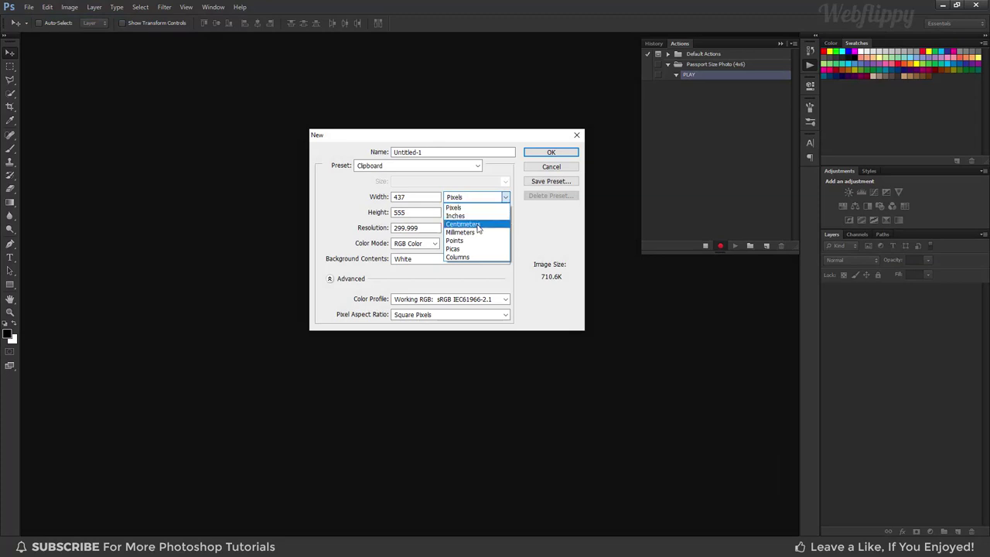
click(478, 224)
double_click(402, 197)
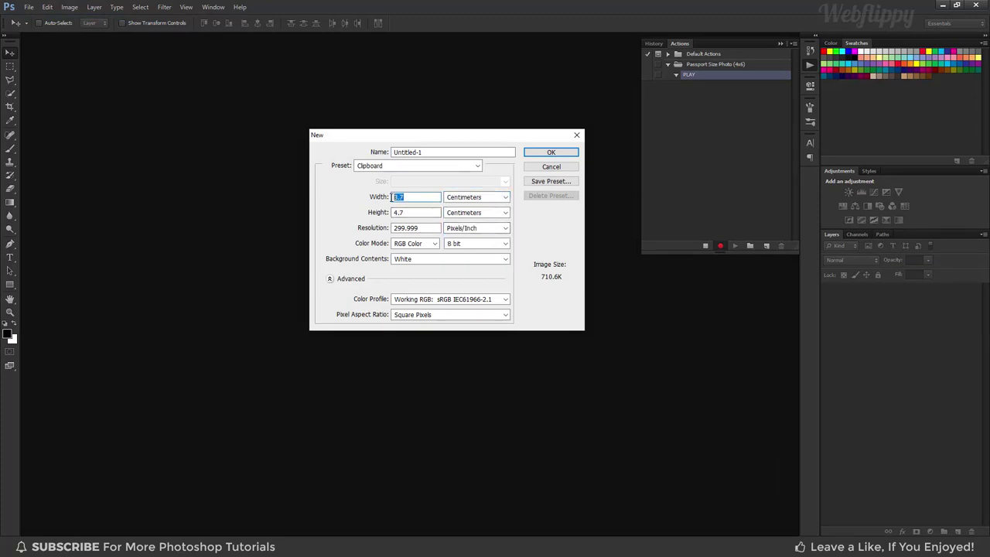
text(3.)
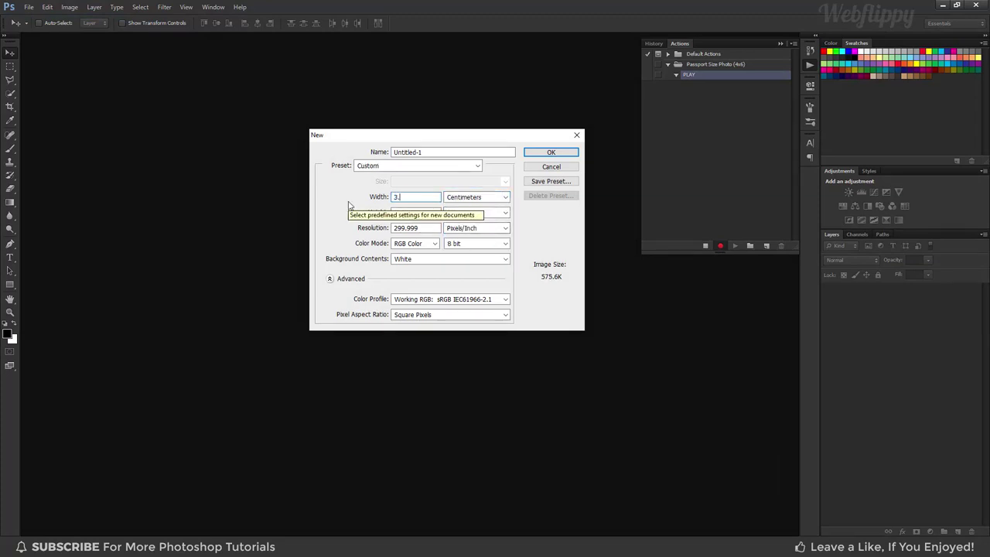
text(5)
double_click(412, 211)
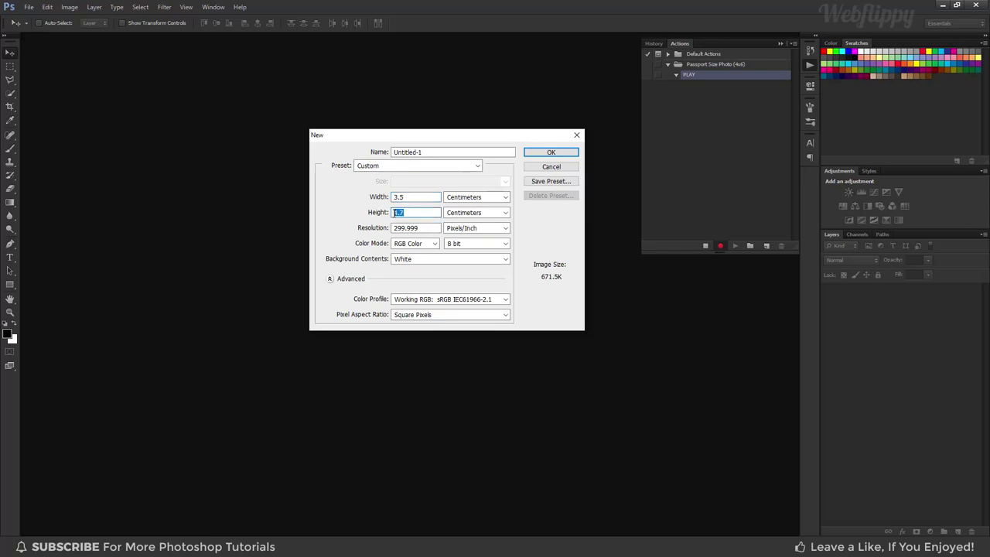
text(4)
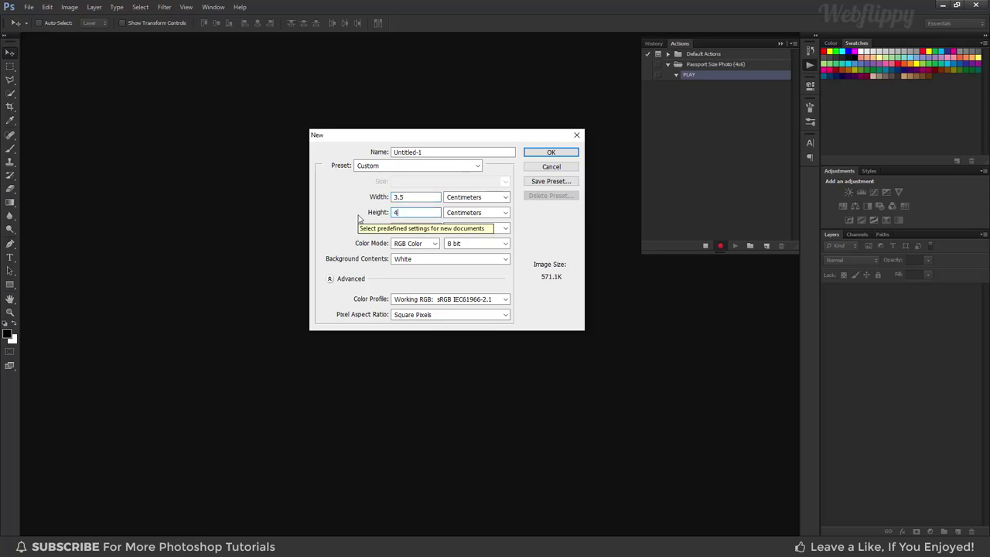
text(.5)
double_click(427, 229)
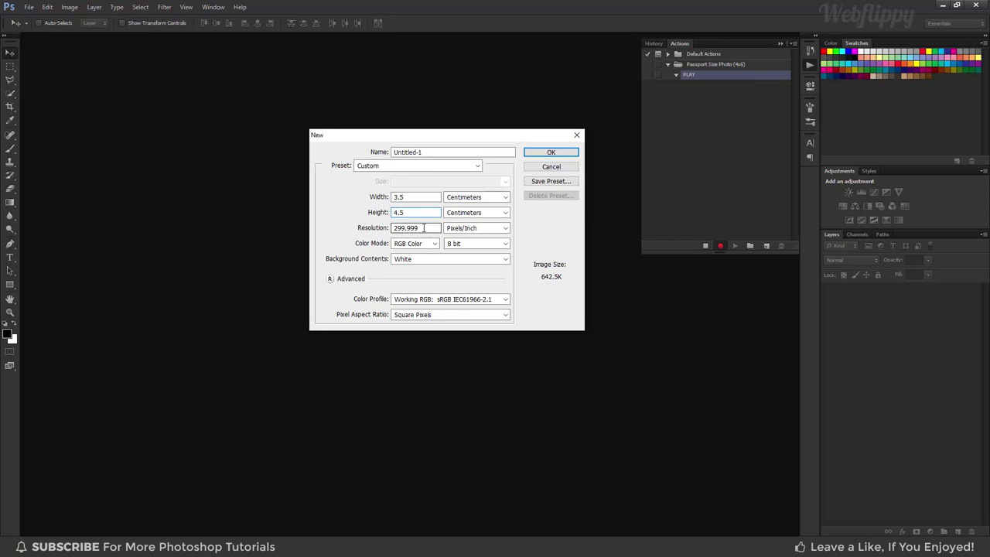
text(3)
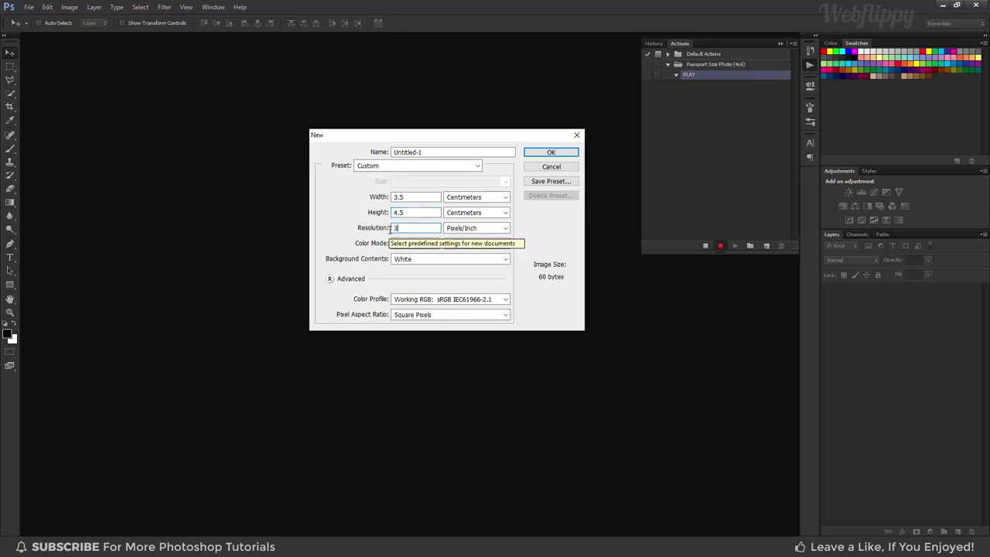
text(00)
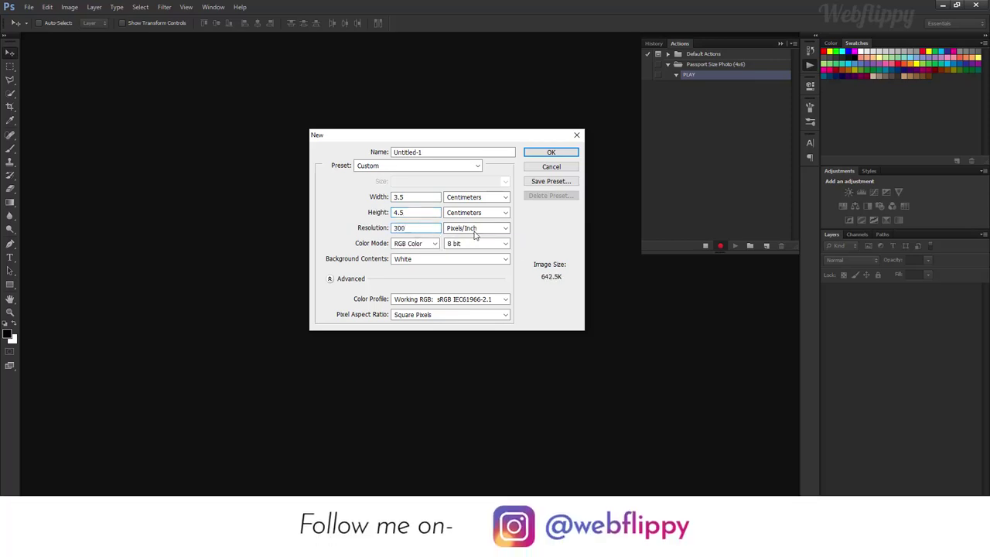
click(476, 229)
click(480, 240)
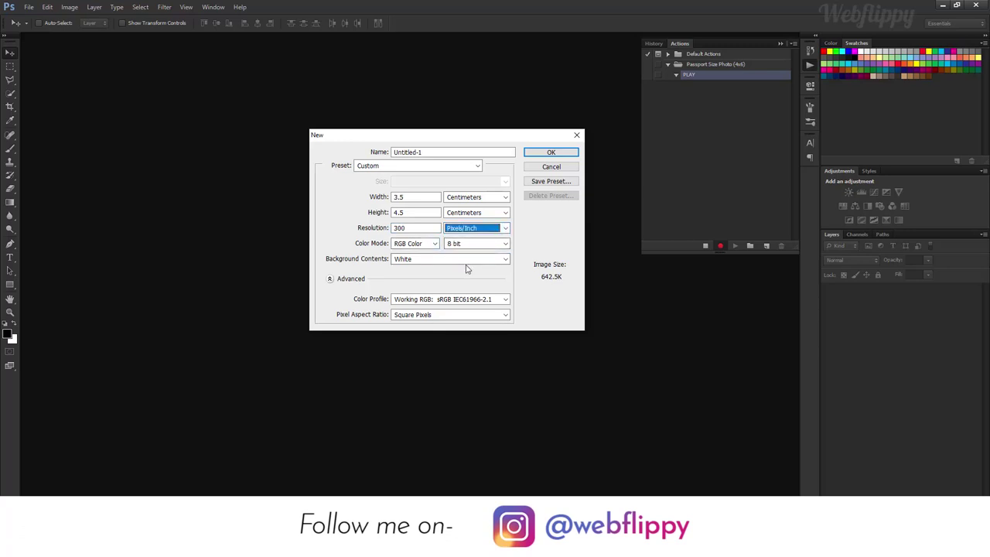
click(539, 152)
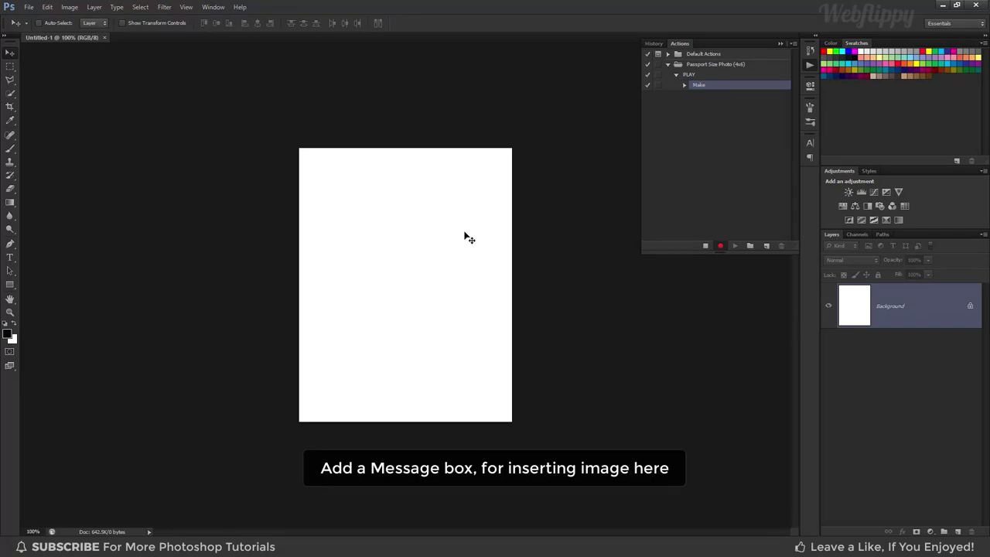
- Insert a Stop saying 'Photo Here & then Click on the Play Button', then drop the portrait onto the canvas
click(792, 43)
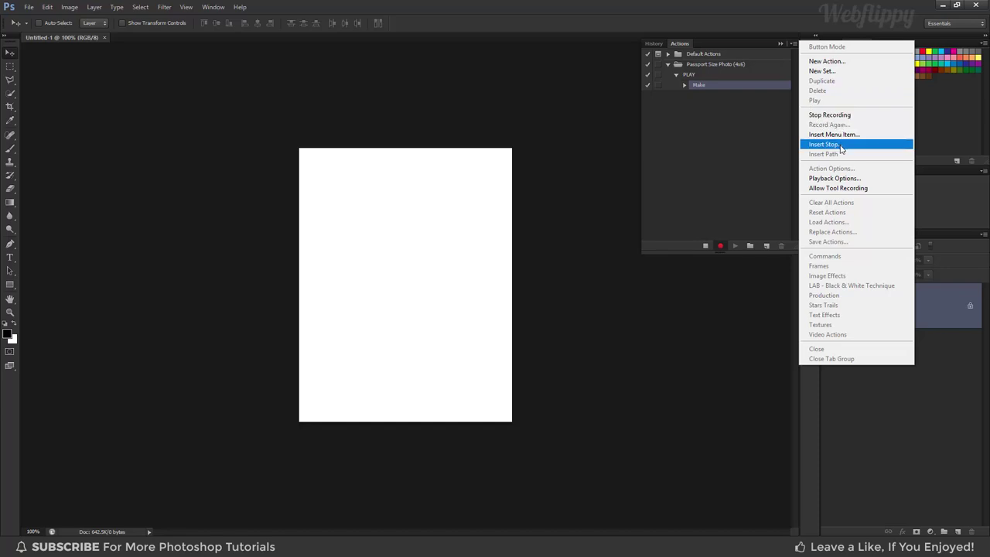
click(841, 144)
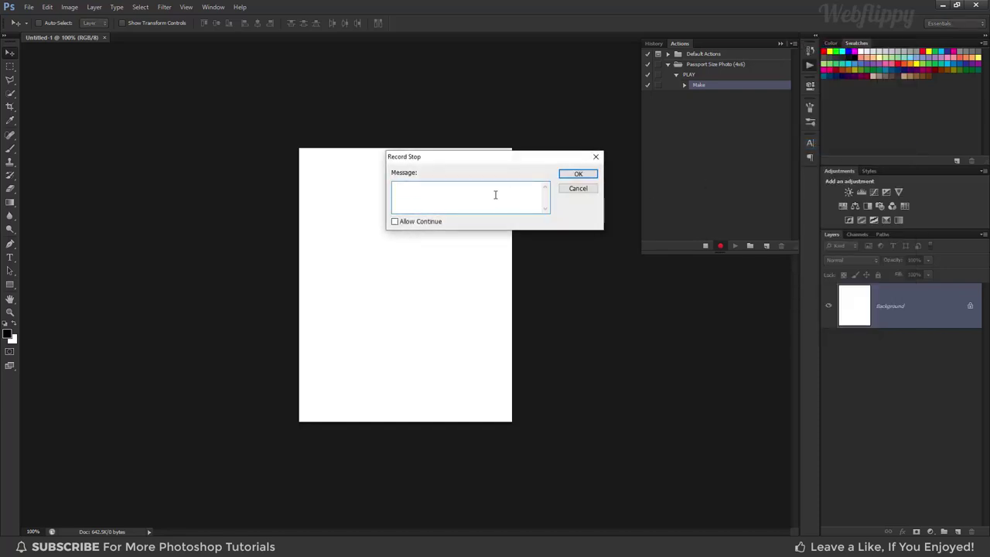
text(InsertPhoto Here &)
text( then Click on the Play Button)
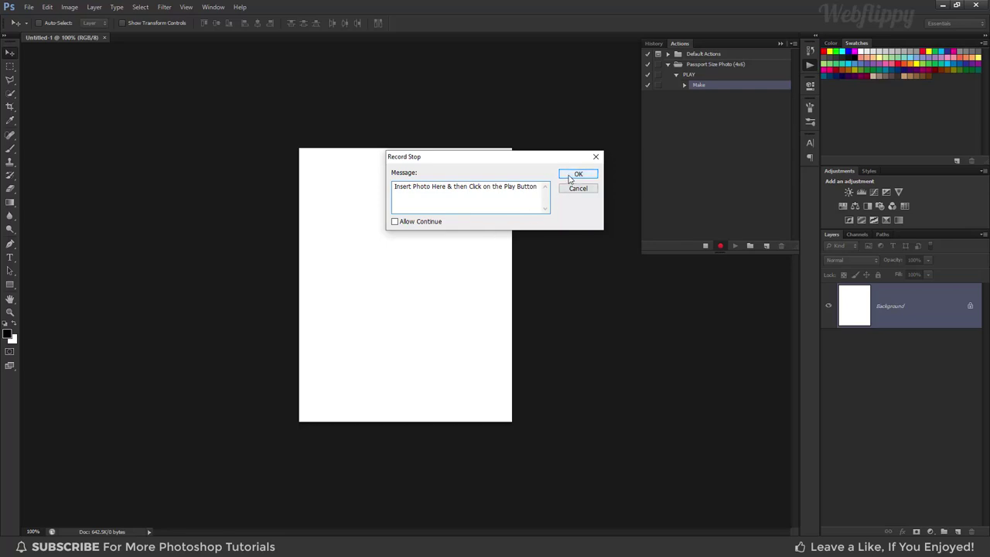
click(576, 175)
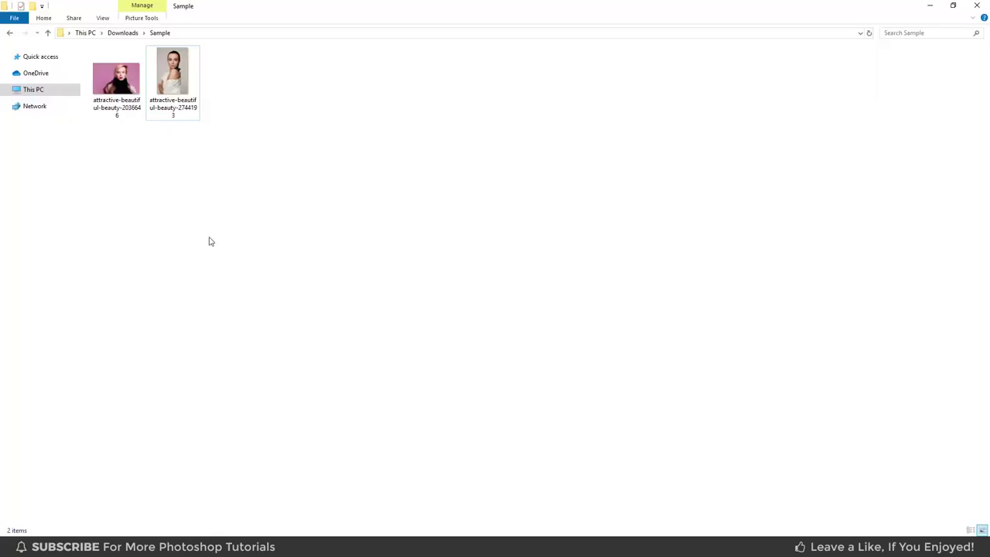
drag(177, 106, 318, 549)
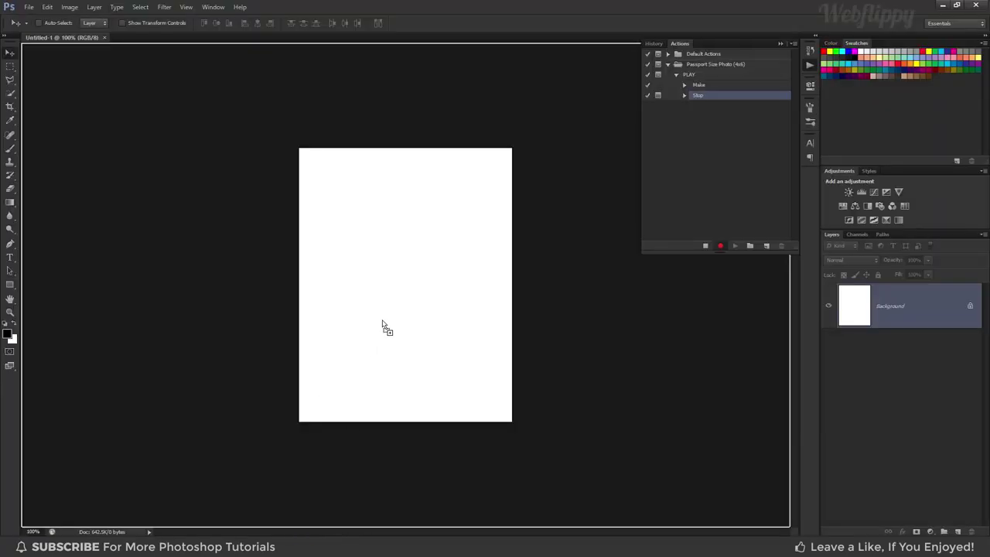
drag(319, 512, 419, 351)
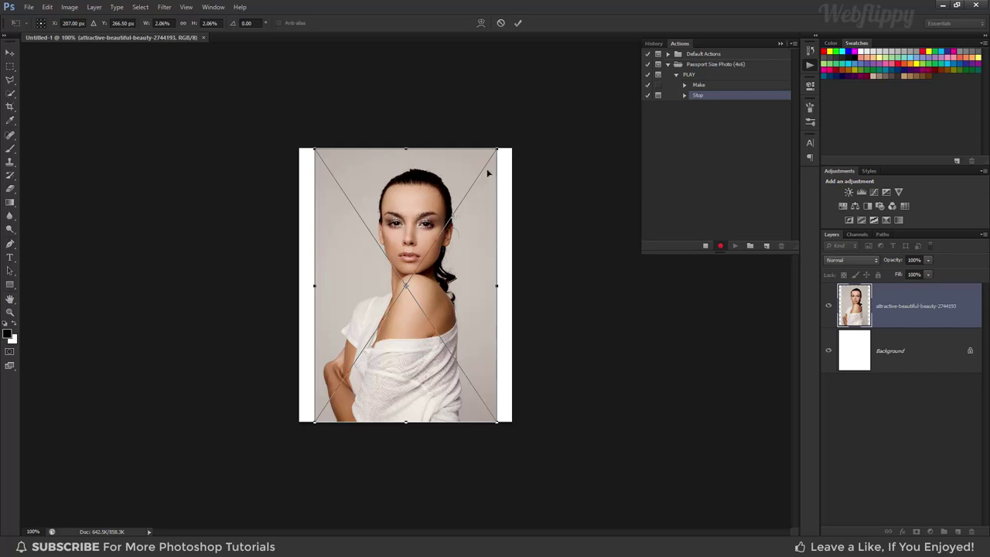
- Scale the placed portrait proportionally from its centre to fill the canvas, and commit it
key(shift+alt)
drag(499, 150, 534, 119)
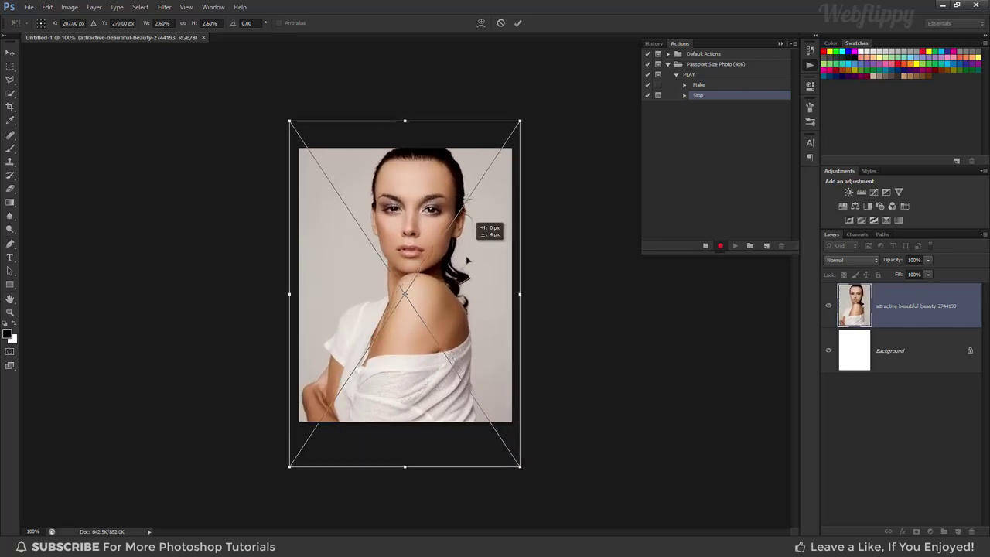
mouse_move(473, 240)
mouse_down()
mouse_move(477, 259)
mouse_move(482, 217)
mouse_up()
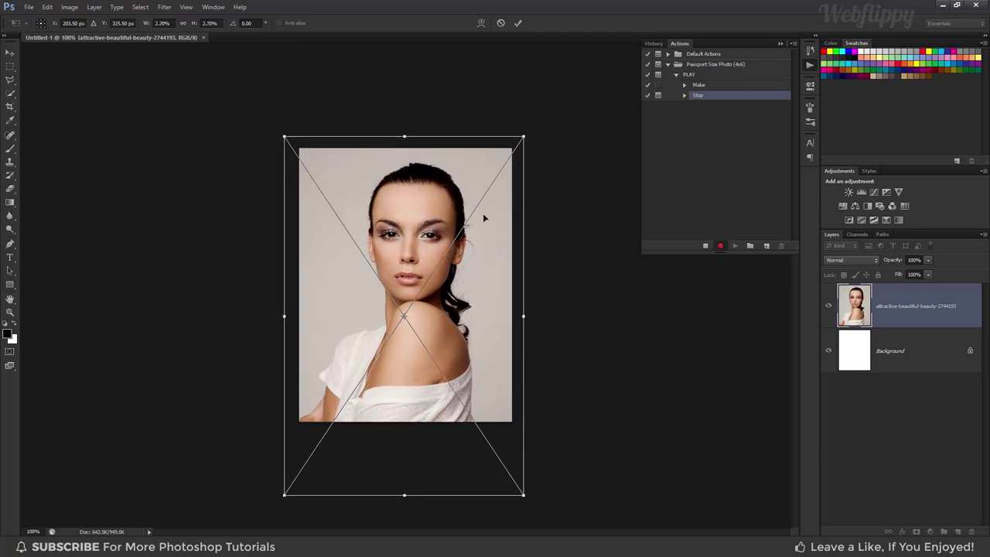
click(518, 26)
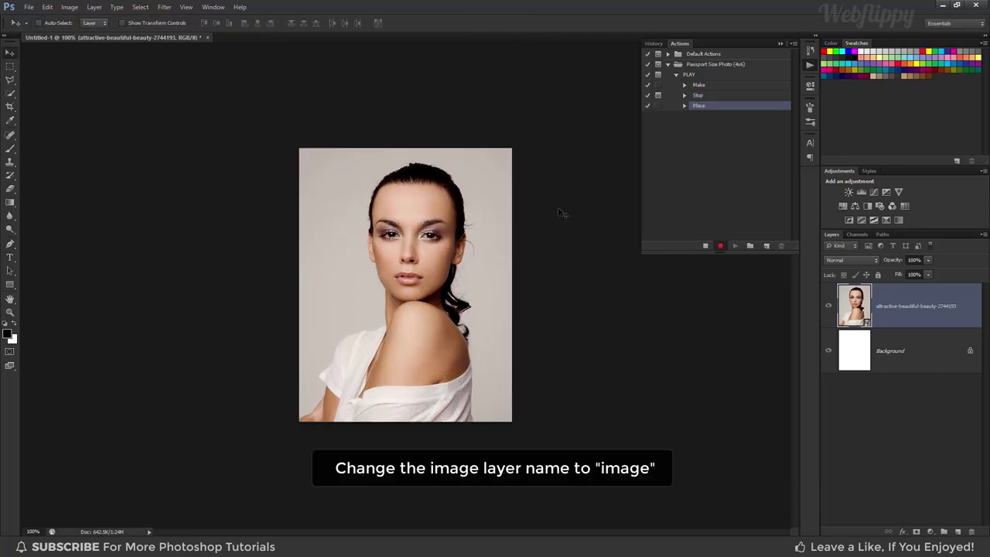
- Rename the photo layer 'image', merge it with Background, and select the whole image
double_click(906, 307)
key(BackSpace)
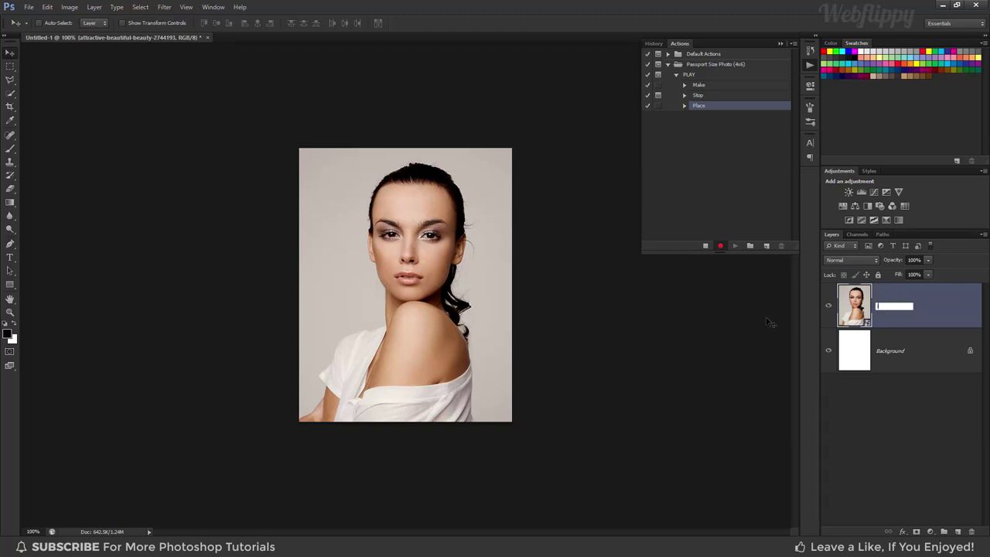
text(image)
key(Return)
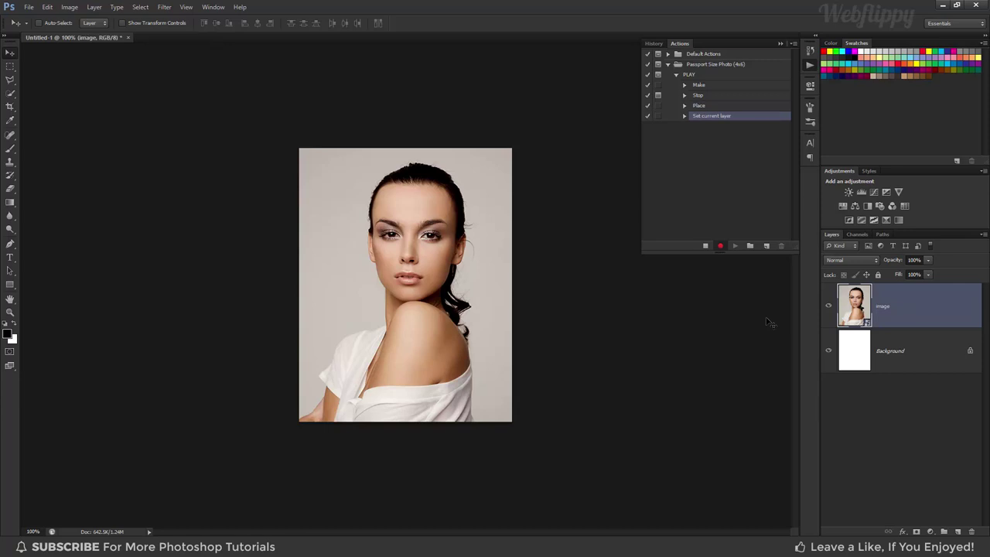
shift+click(905, 352)
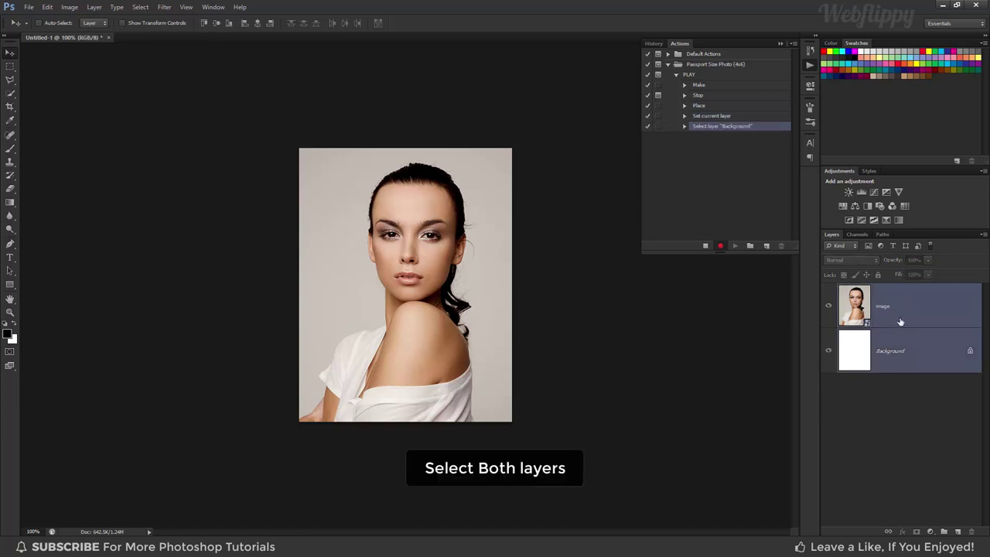
key(ctrl+e)
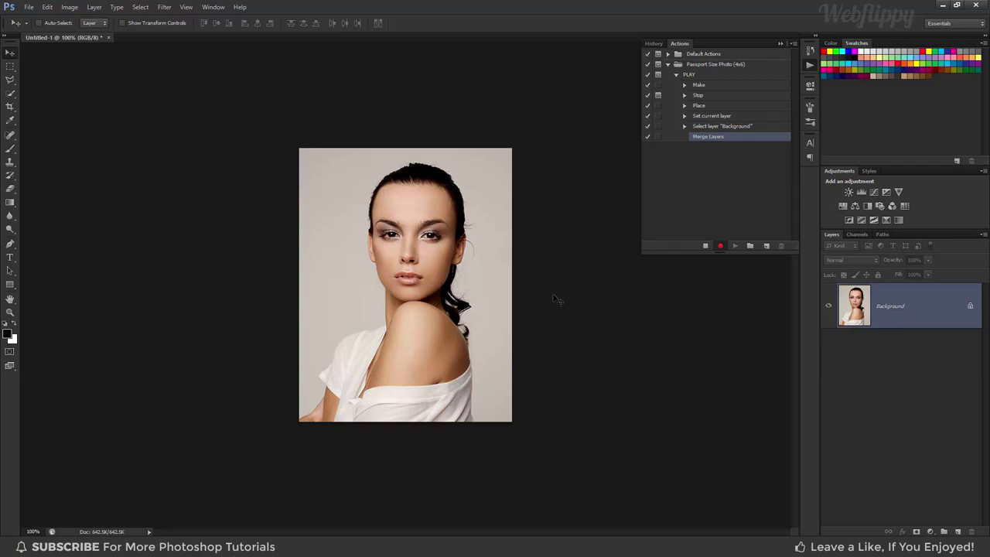
key(ctrl+a)
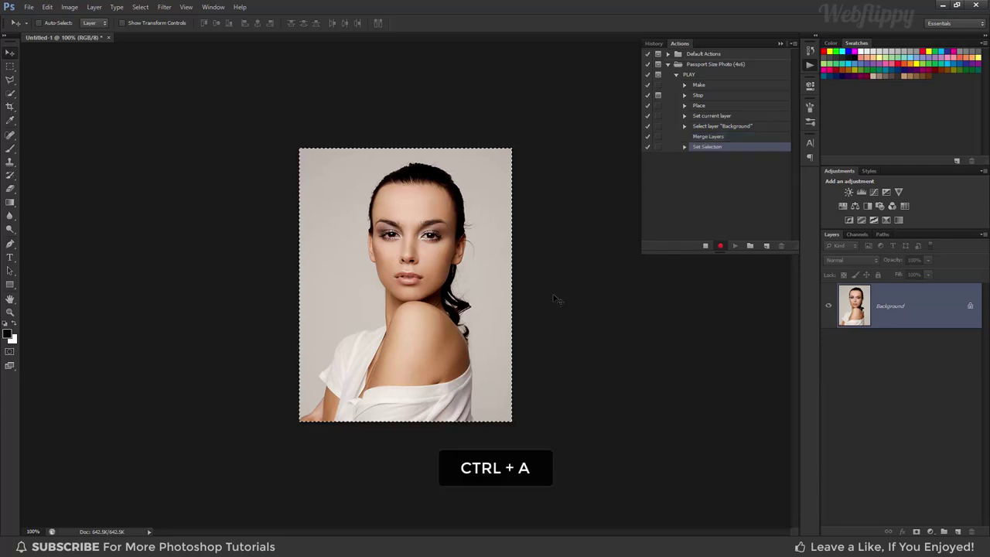
- Stroke the selected portrait with a 1 px black inside border, then deselect
click(47, 7)
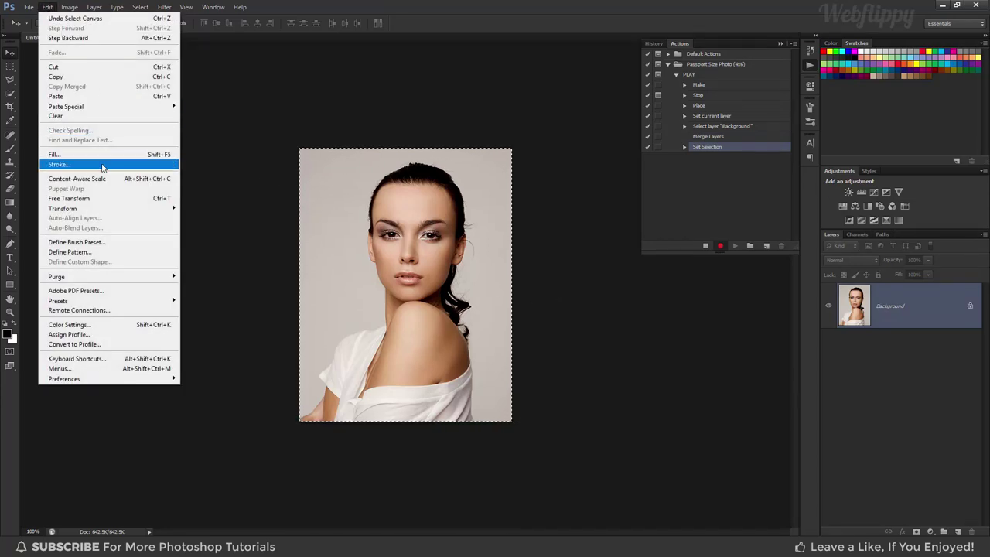
click(102, 165)
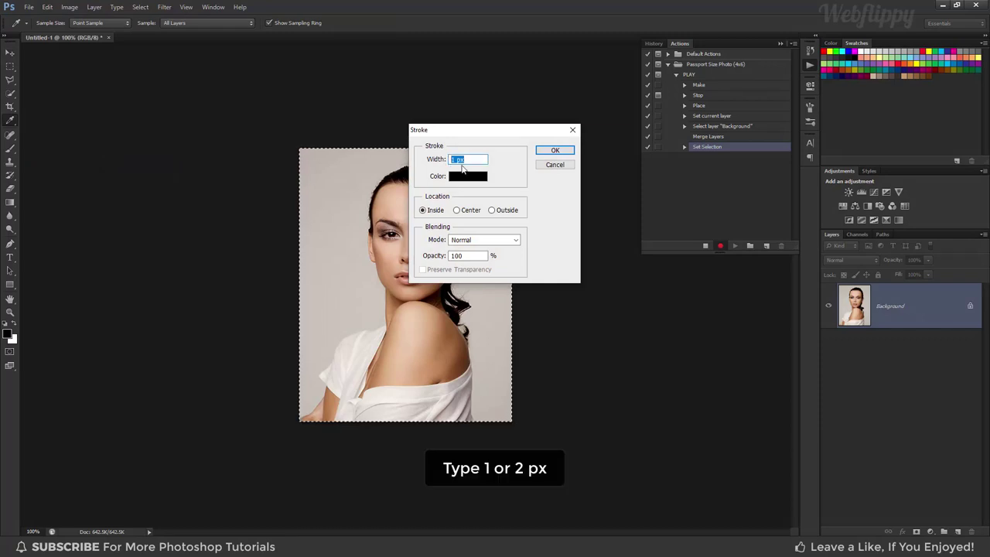
text(1)
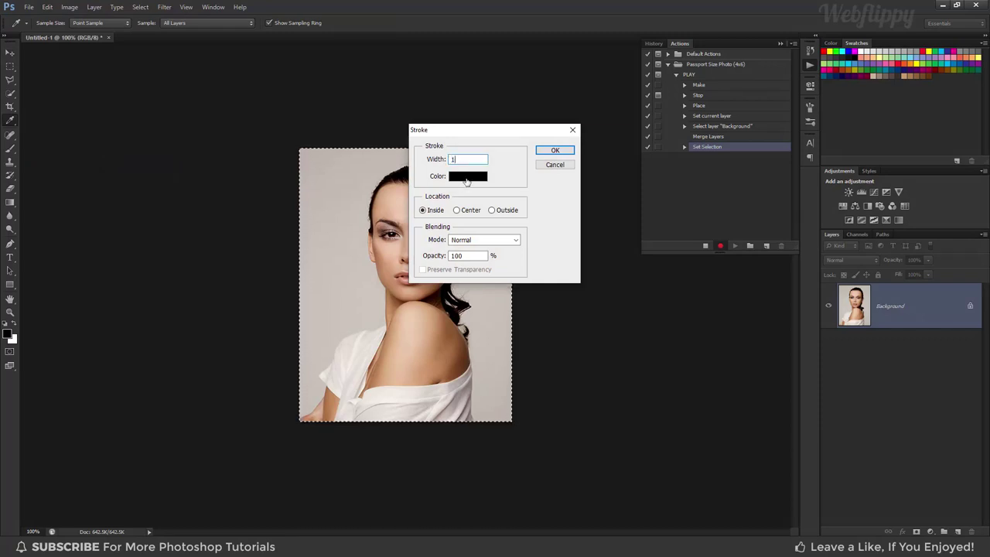
click(467, 178)
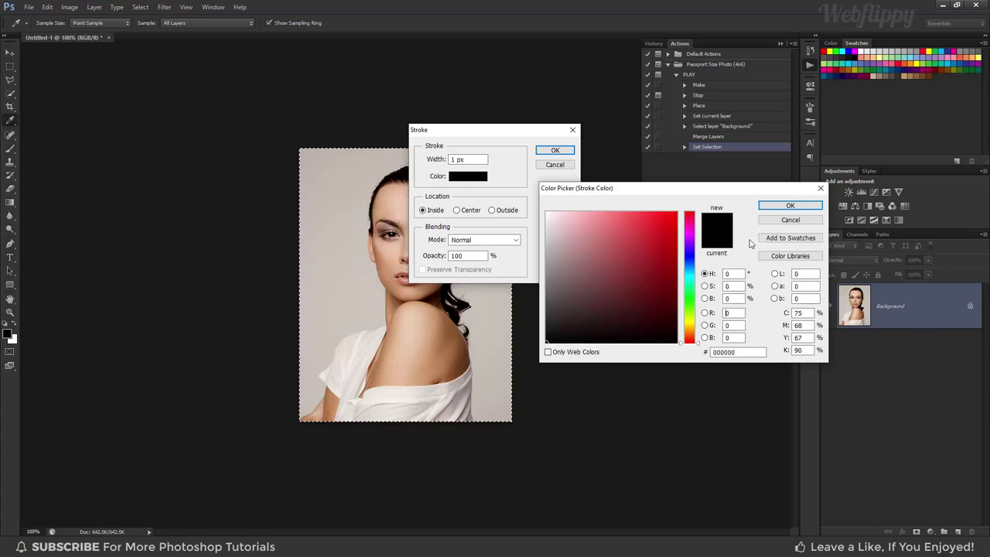
click(769, 210)
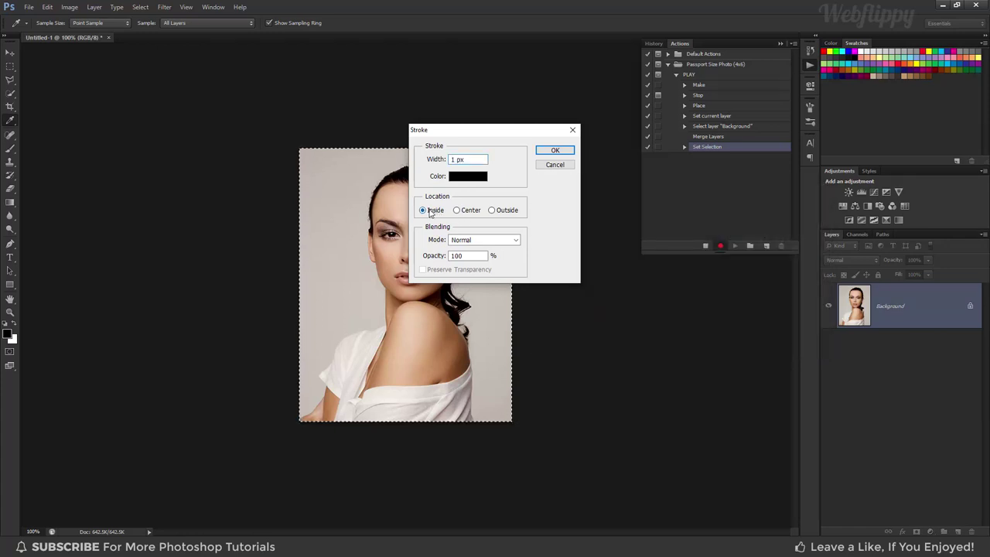
click(558, 150)
key(ctrl+d)
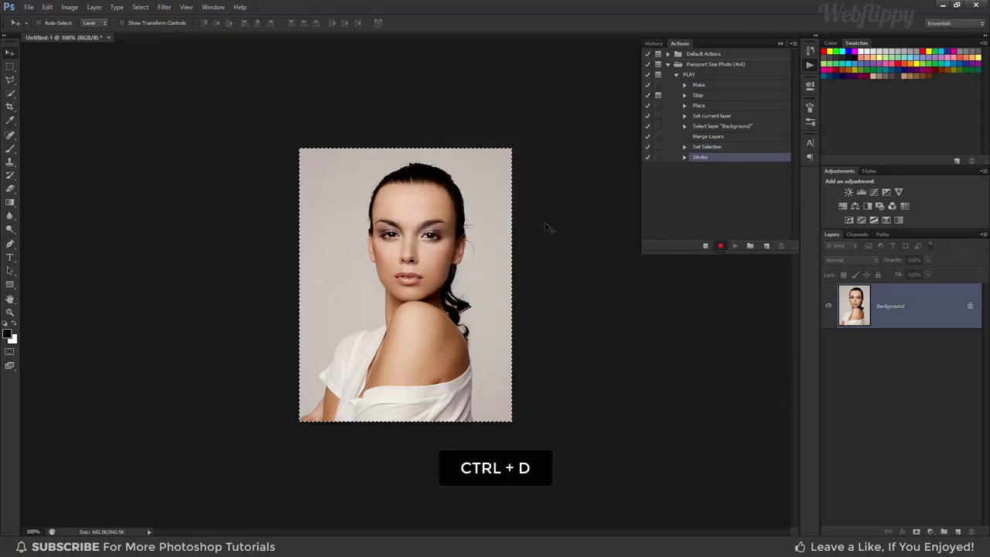
key(ctrl+d)
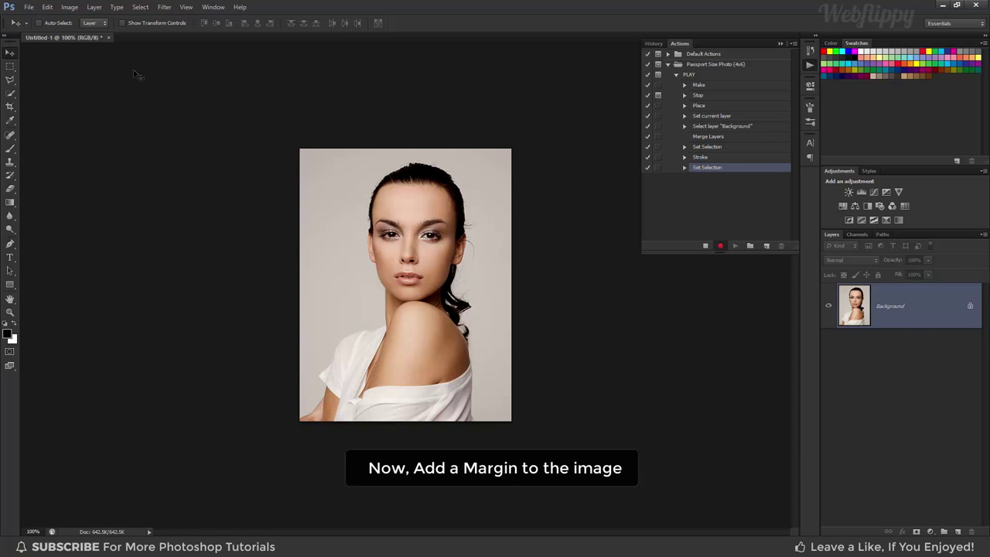
- Enlarge the canvas to 3.7 × 4.7 centimeters, adding a white margin
click(75, 10)
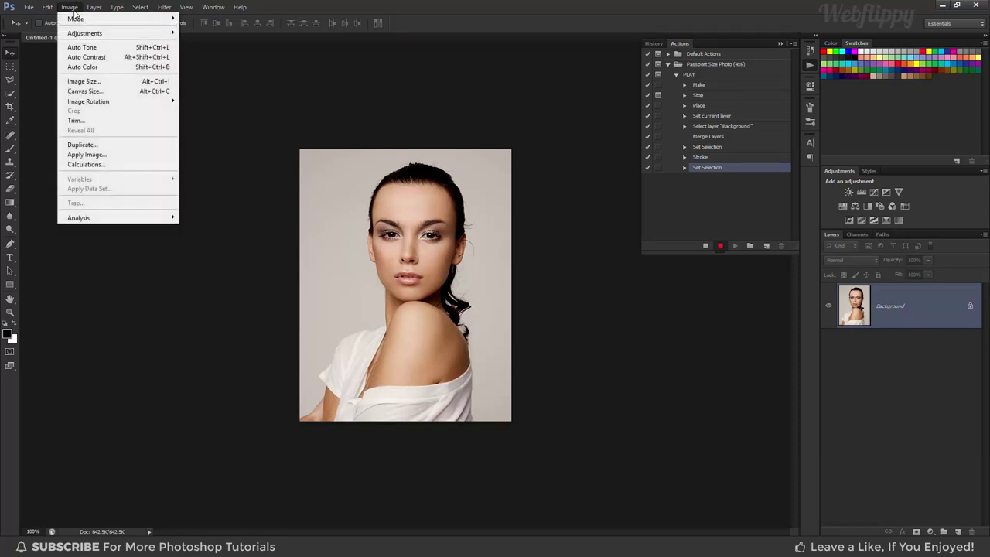
click(109, 96)
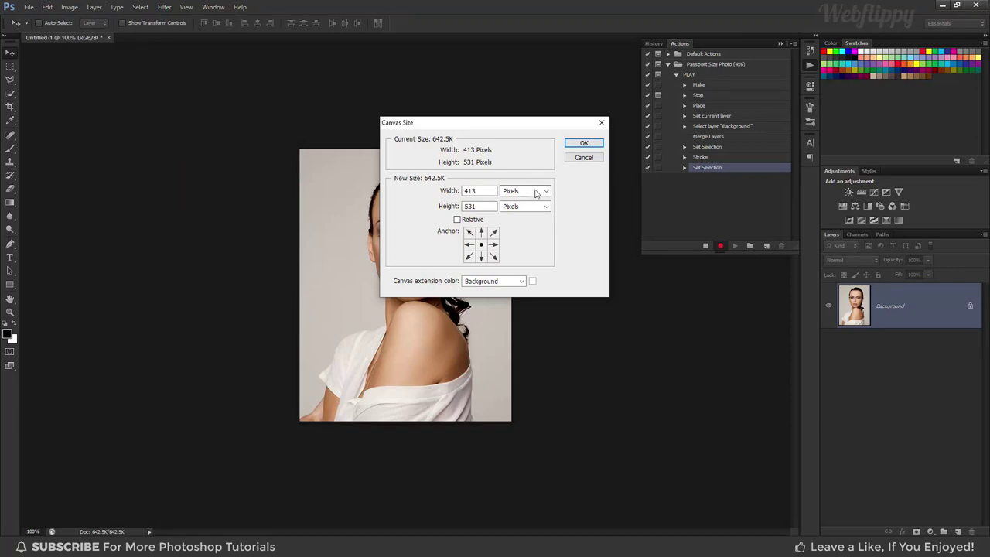
click(543, 191)
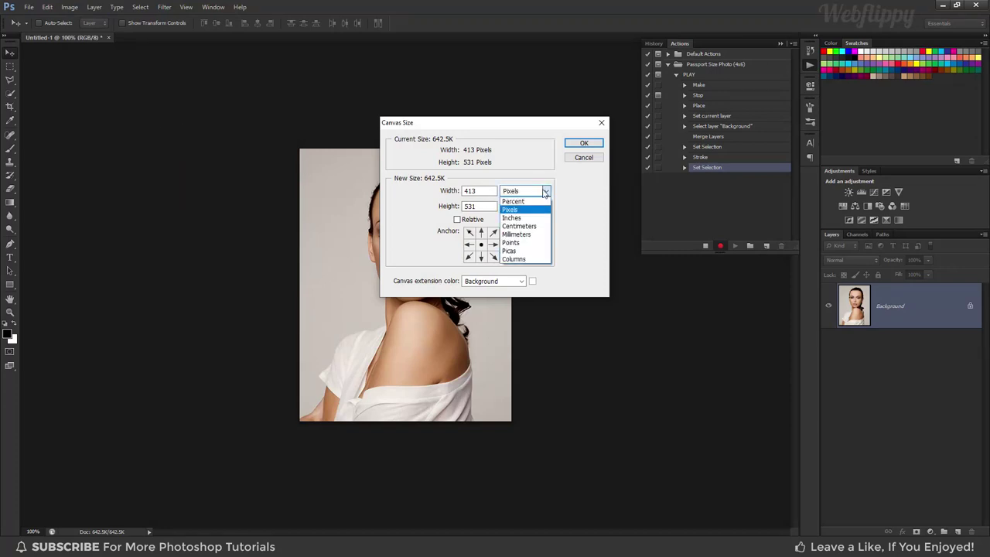
click(541, 228)
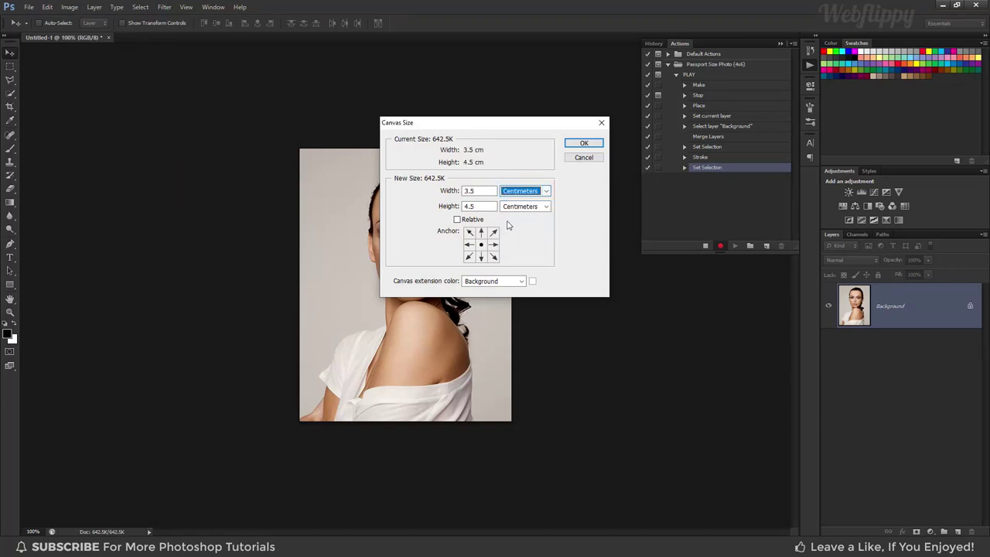
double_click(466, 190)
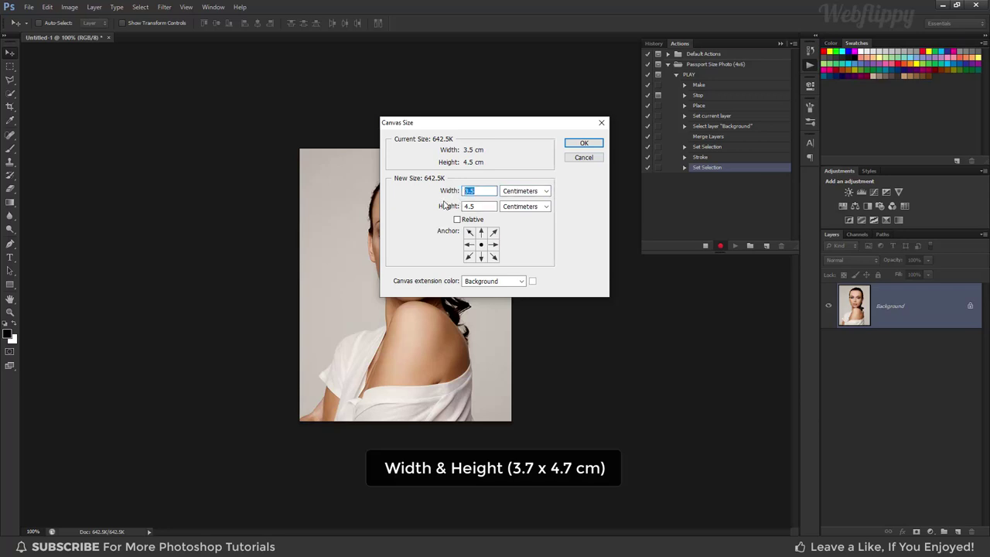
text(3.7)
key(Tab)
text(4)
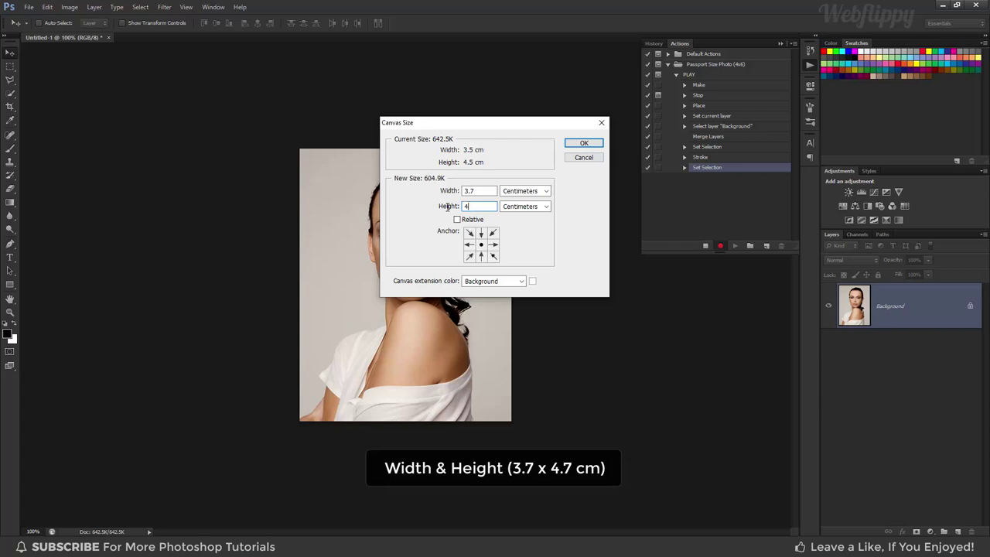
text(.7)
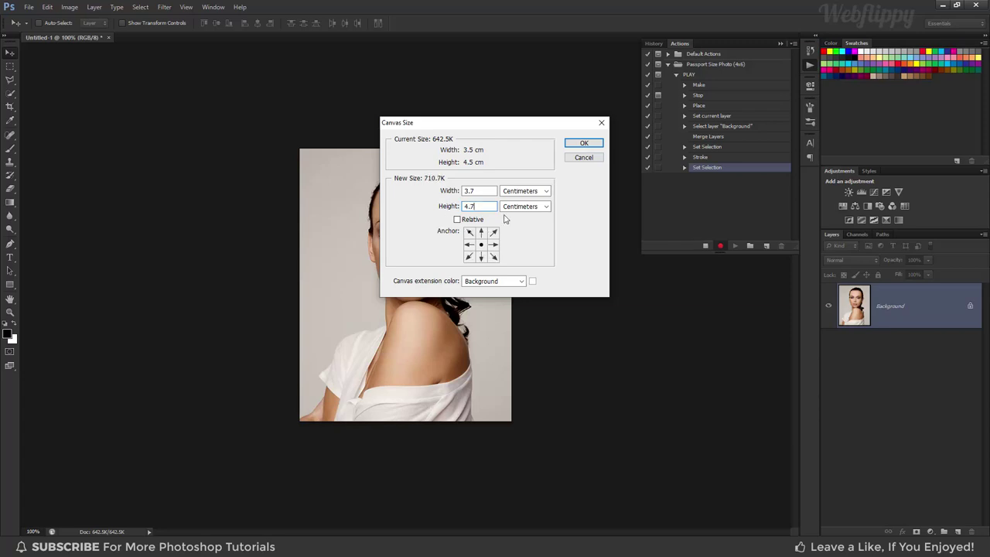
click(582, 144)
- Copy the whole framed portrait and close the document without saving
key(ctrl+a)
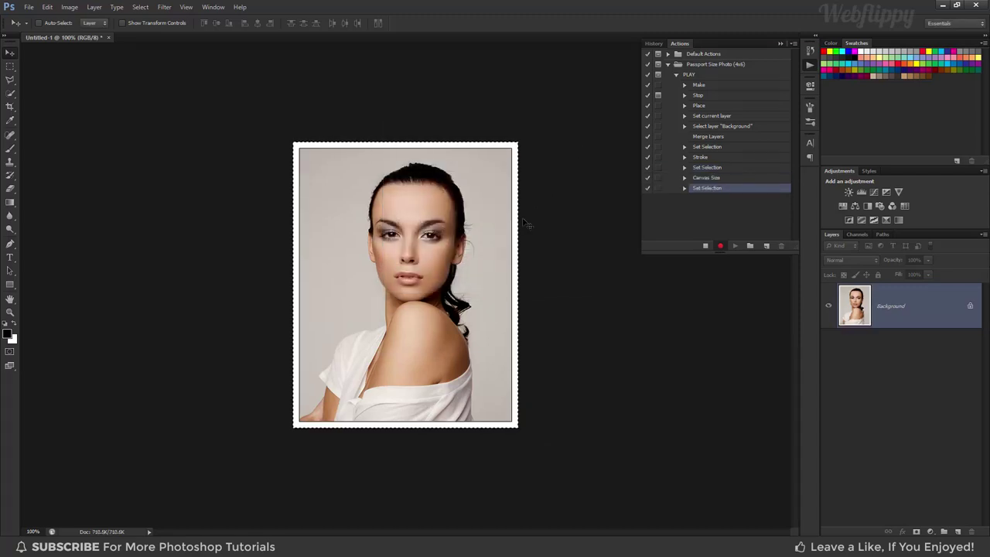
key(ctrl+c)
key(ctrl+c)
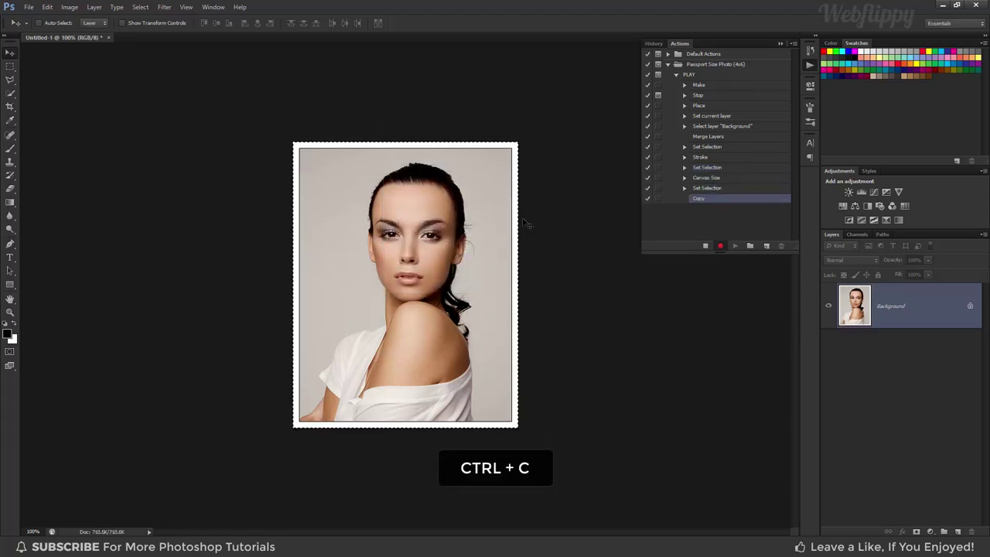
click(108, 38)
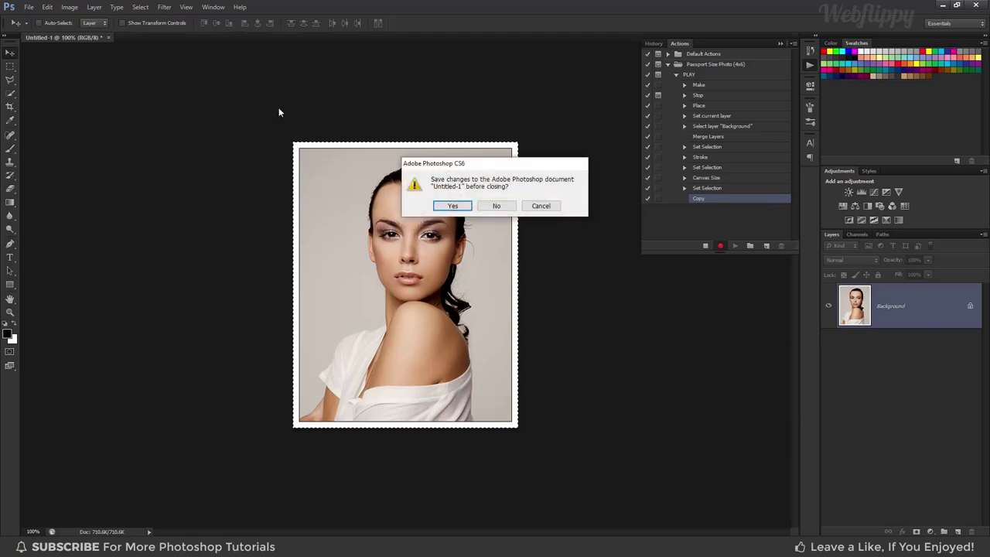
click(495, 206)
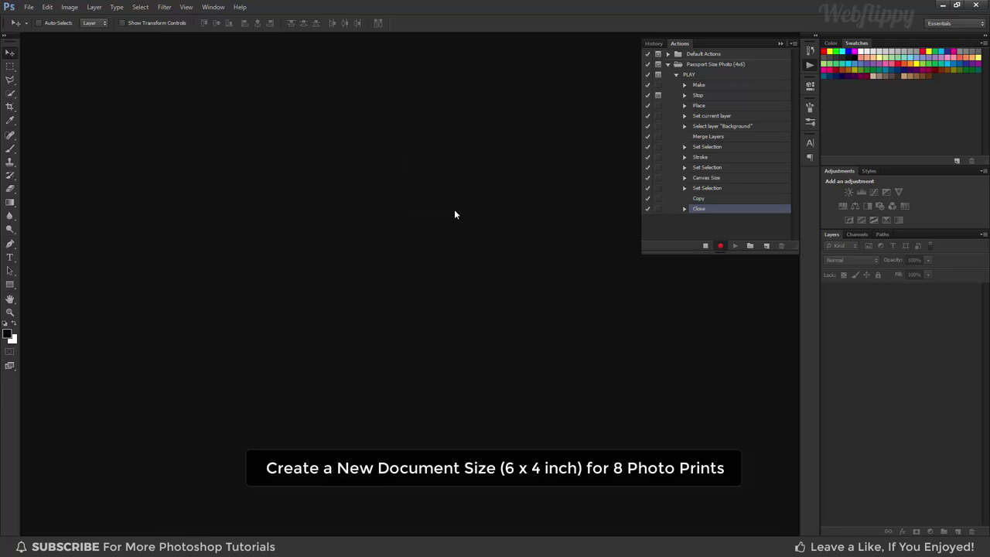
- Set up a new Photo preset document, Landscape 4 x 6 (6 × 4 in) at 300 pixels/inch
click(27, 10)
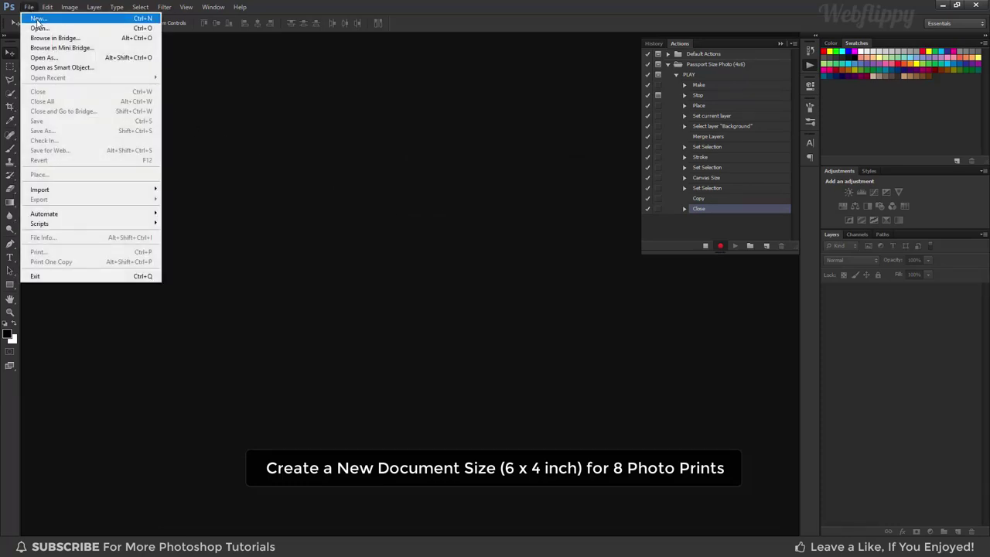
click(37, 18)
click(478, 165)
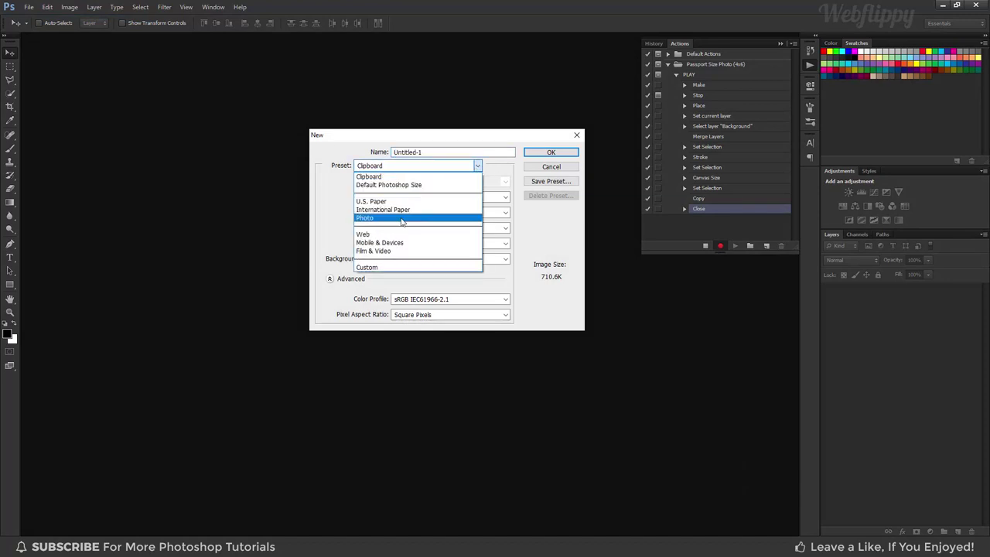
click(401, 219)
click(506, 181)
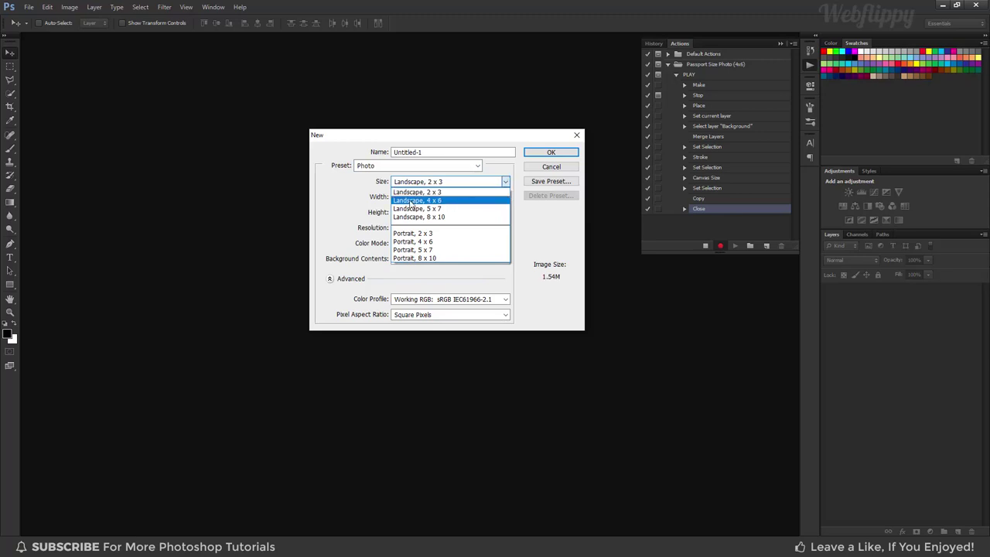
click(435, 201)
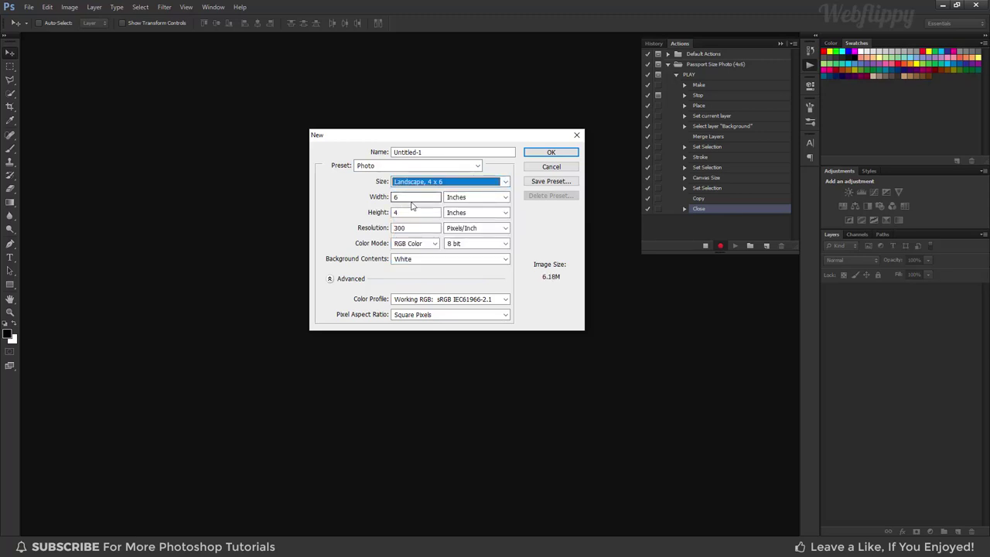
double_click(392, 196)
key(Tab)
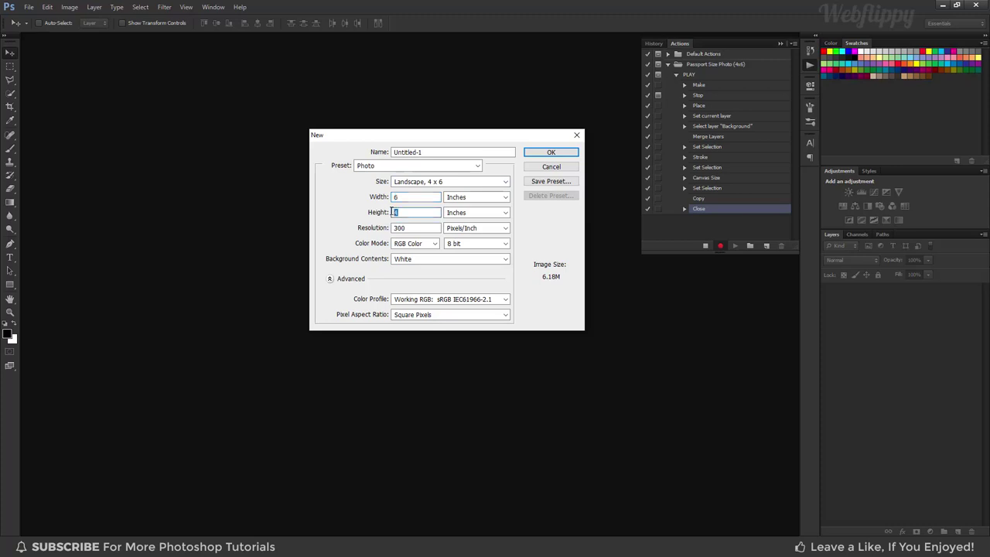
key(Tab)
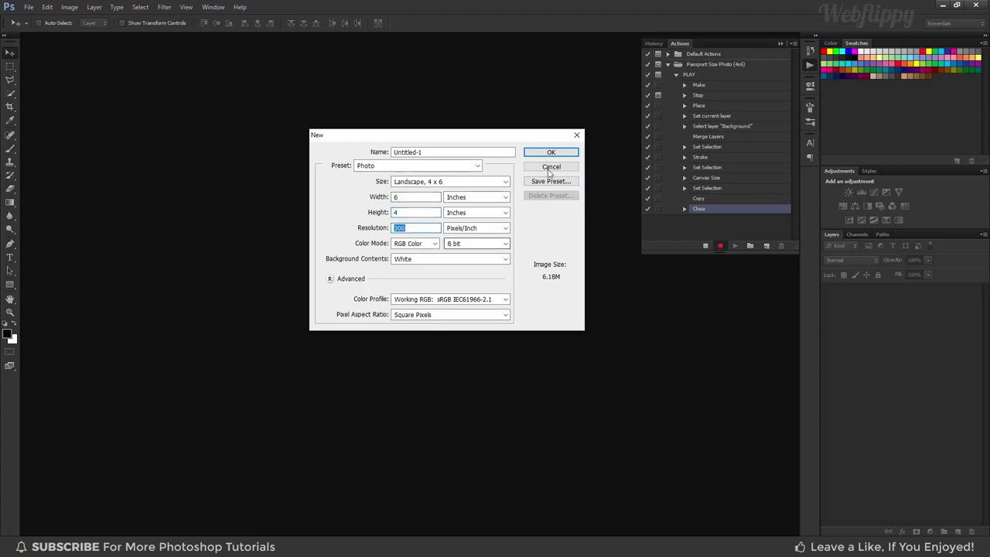
- Create the 6 × 4 inch sheet and paste the portrait into its top-left corner
click(550, 153)
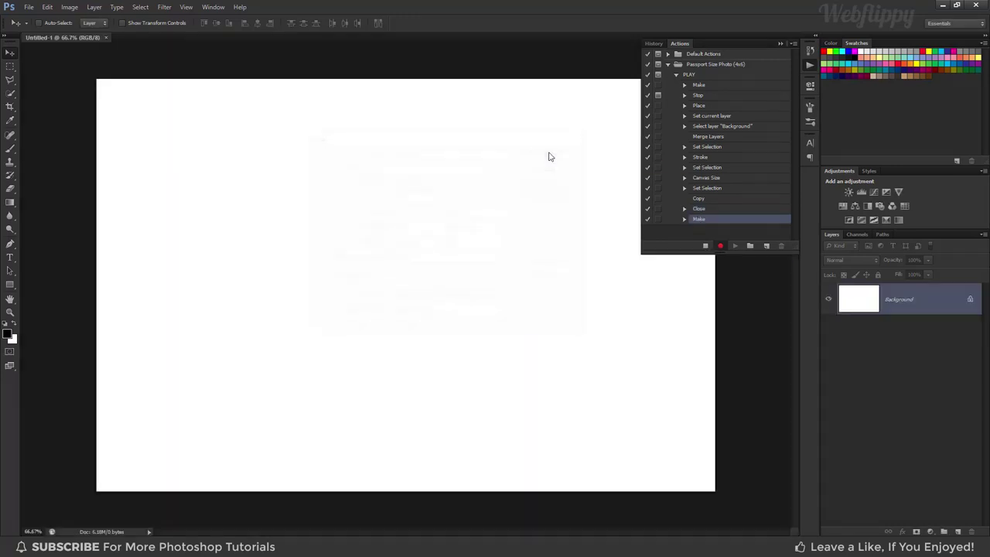
key(ctrl+v)
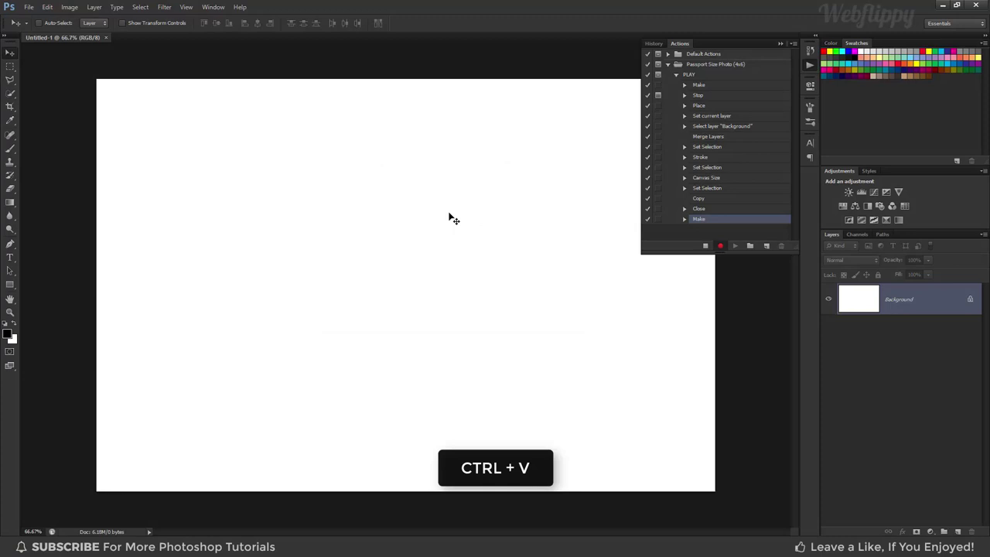
drag(223, 165, 182, 135)
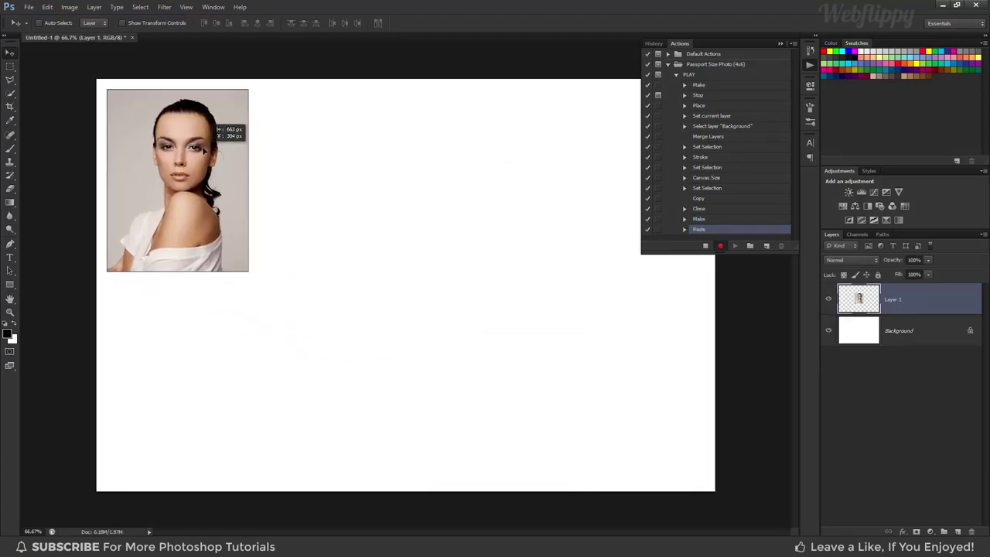
- Duplicate the portrait three times, placing the copies side by side into a row of four
key(ctrl+j)
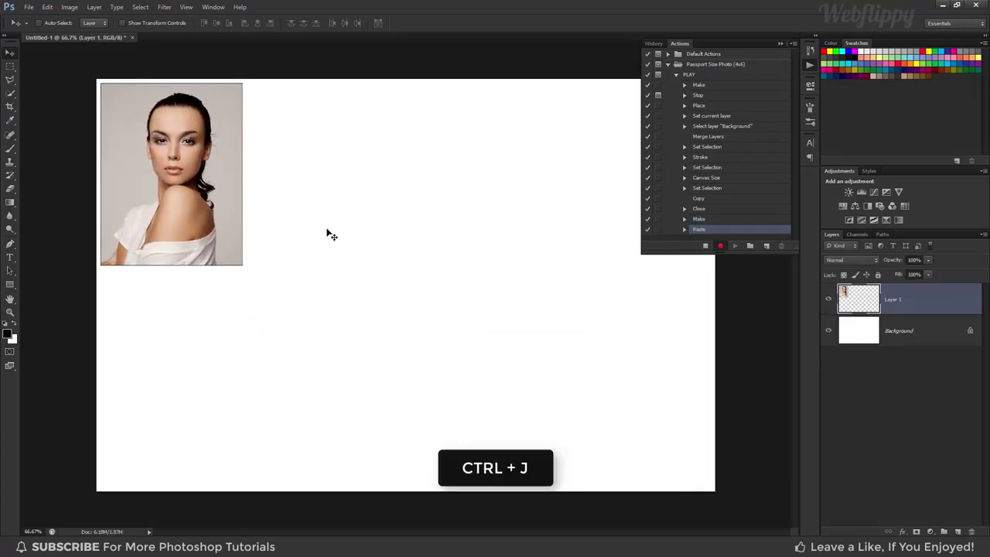
key(ctrl+j)
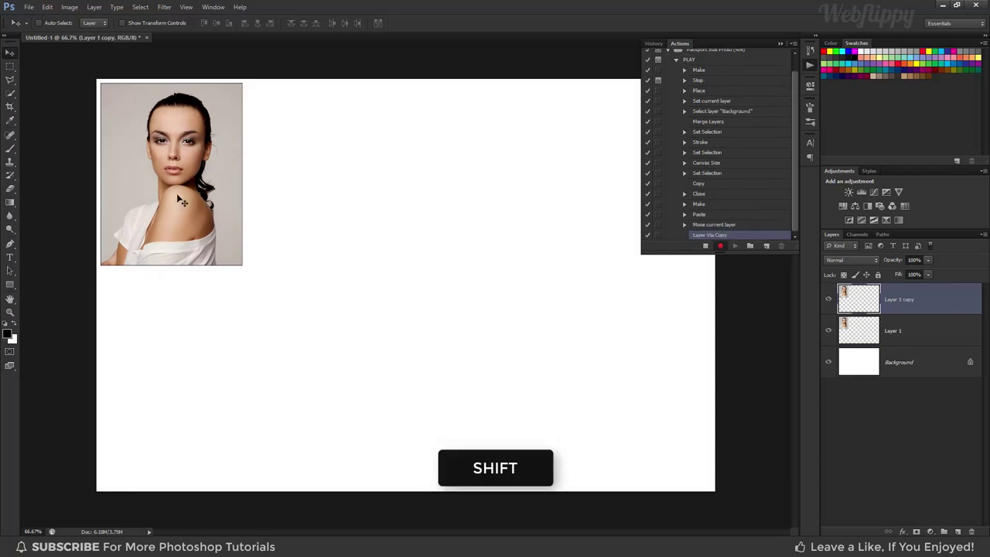
drag(179, 198, 341, 200)
key(ctrl+j)
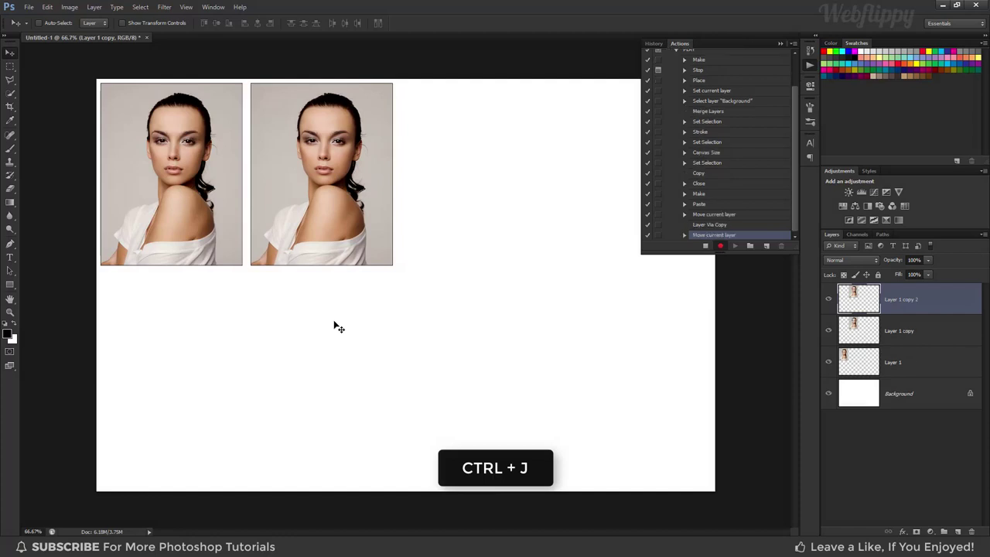
drag(333, 213, 481, 209)
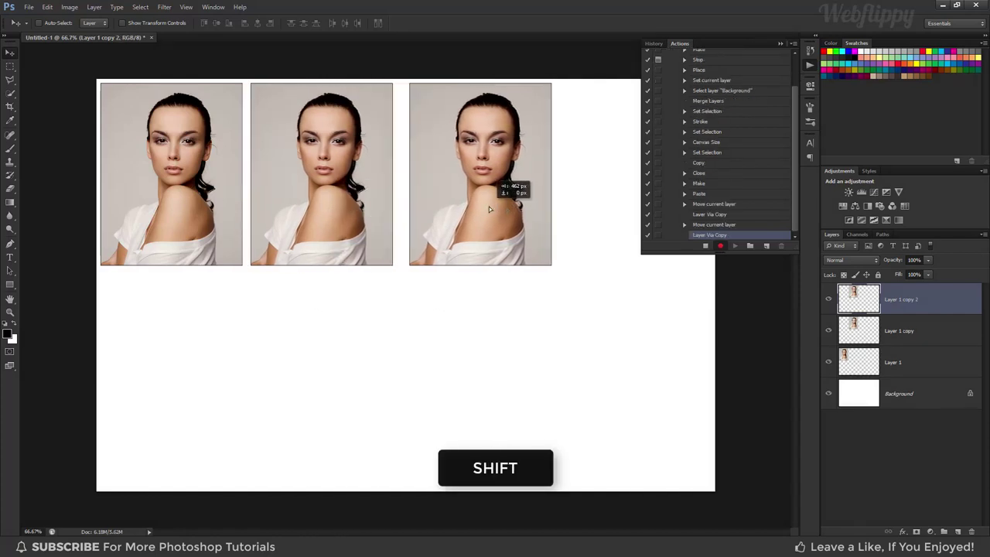
key(ctrl+j)
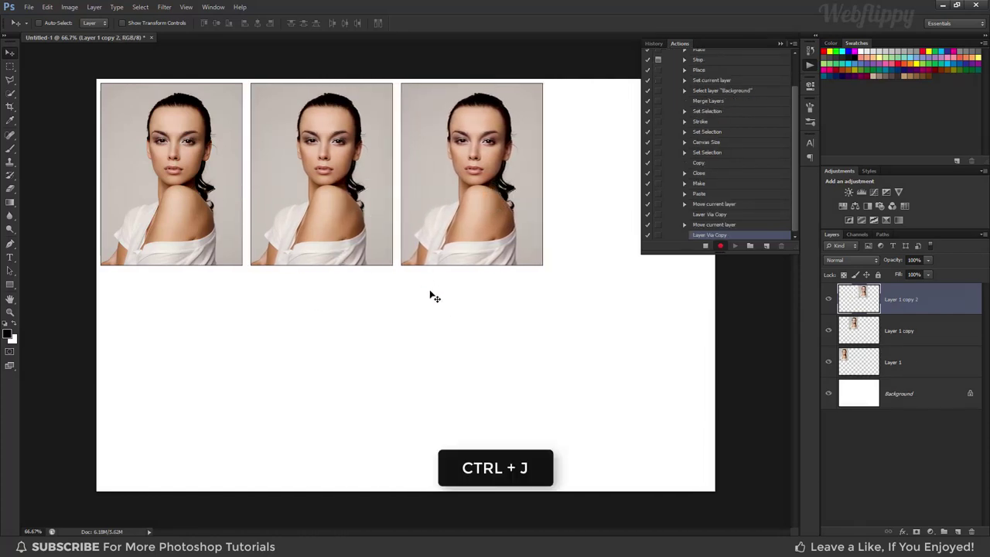
drag(439, 209, 590, 212)
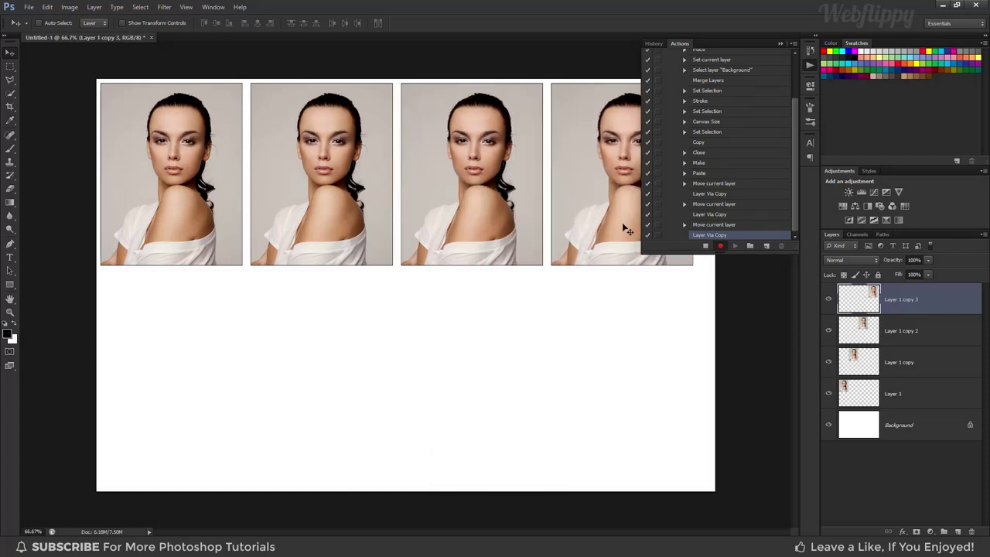
- Duplicate the row into a second row below and group all eight photos into Group 1
shift+click(911, 396)
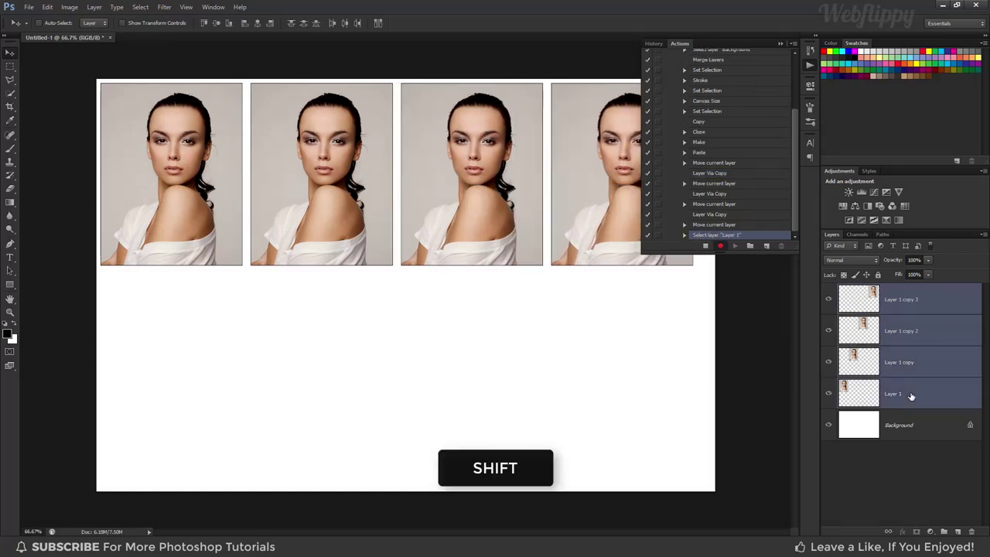
key(ctrl+j)
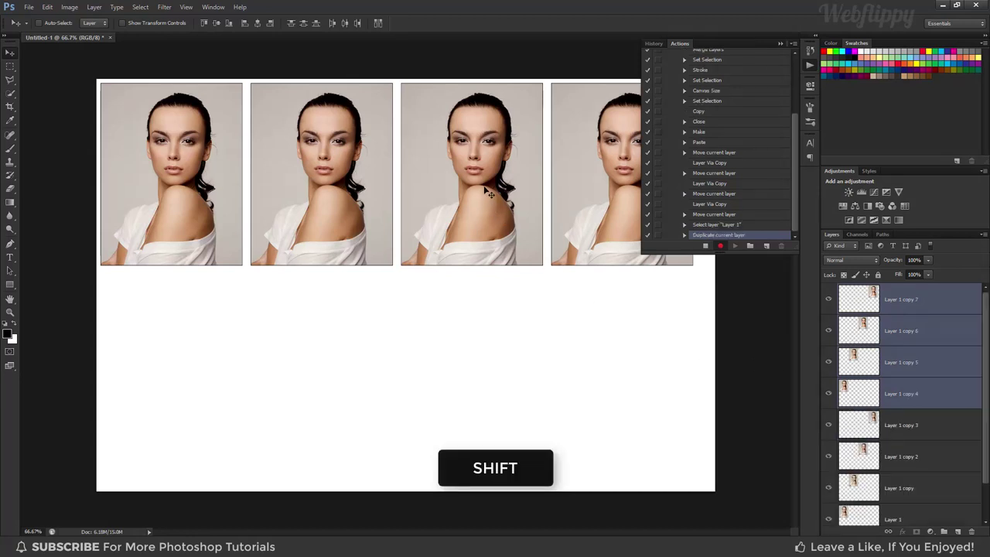
drag(485, 189, 476, 379)
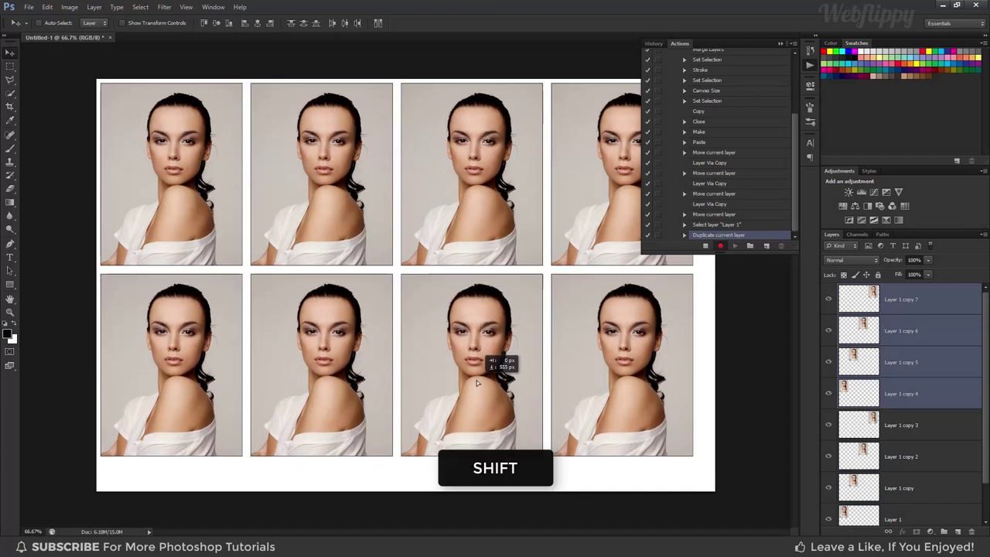
click(901, 302)
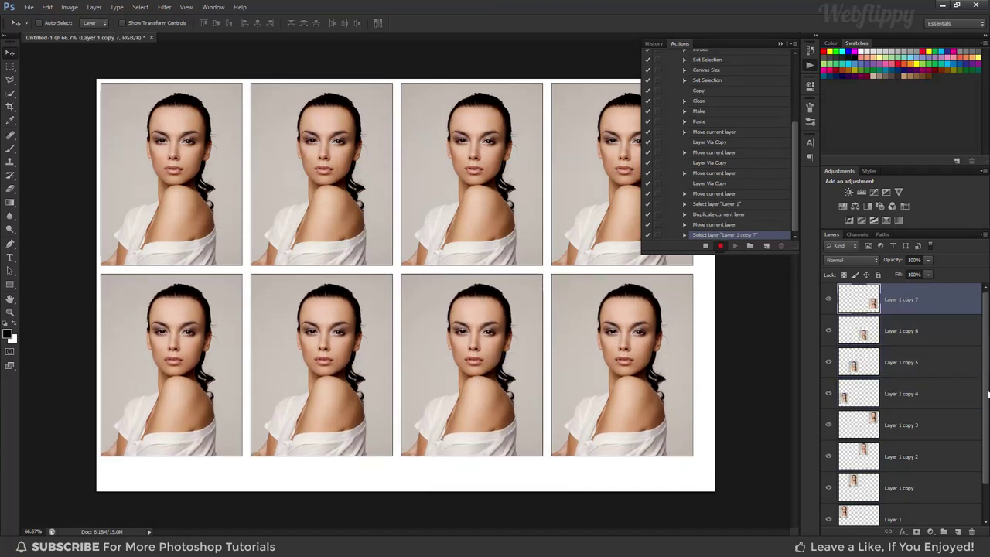
scroll(986, 395, down, 2)
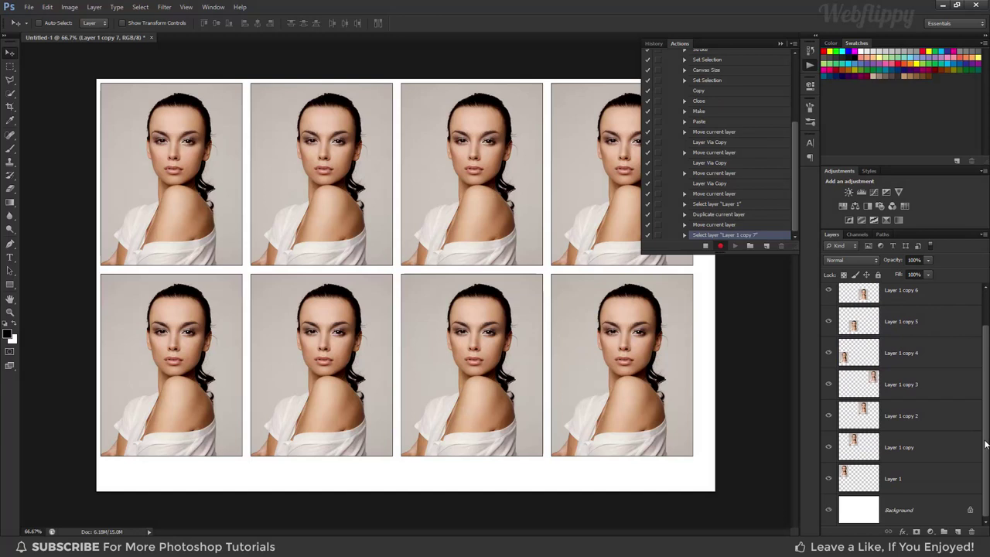
shift+click(916, 485)
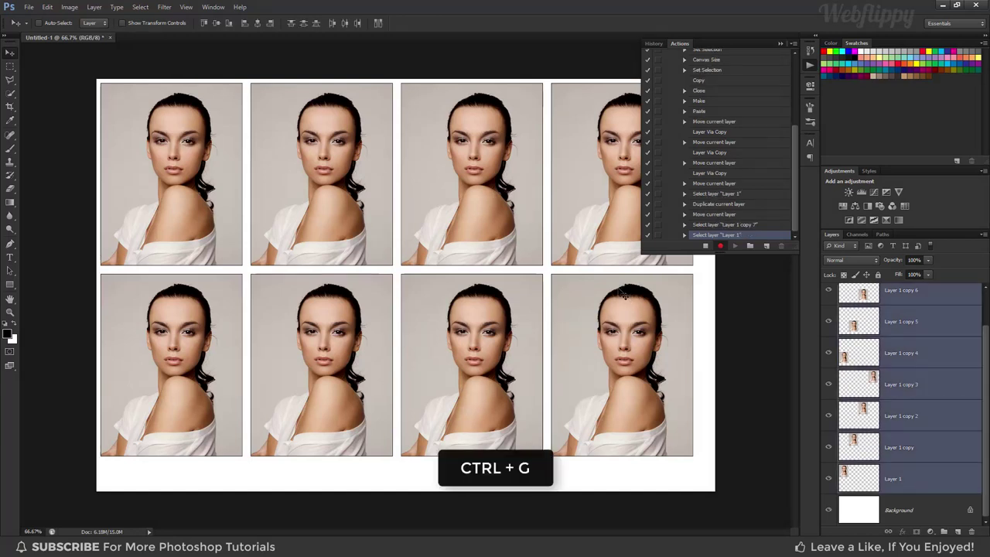
key(ctrl+g)
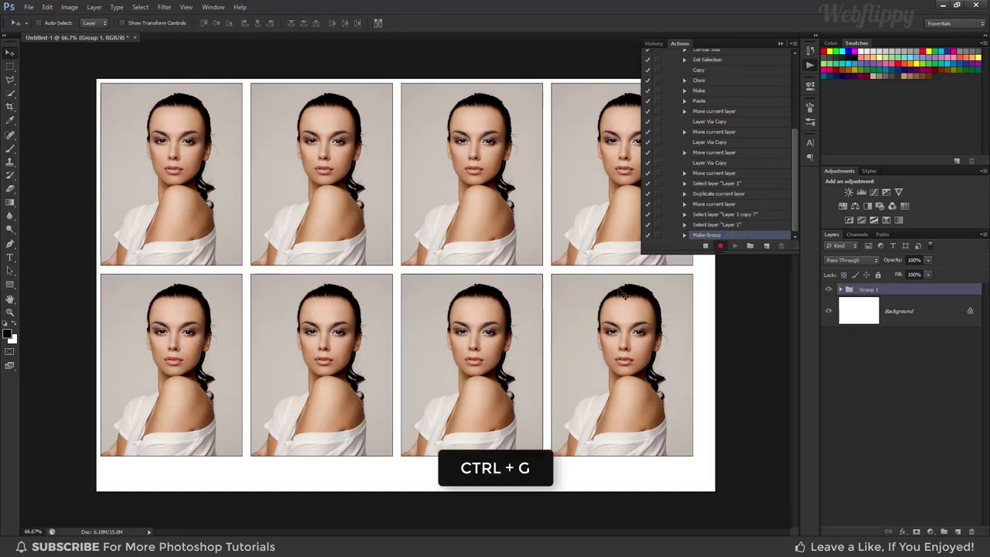
- Centre the photo grid horizontally and vertically on the sheet, deselect, and stop recording
key(ctrl+a)
click(258, 27)
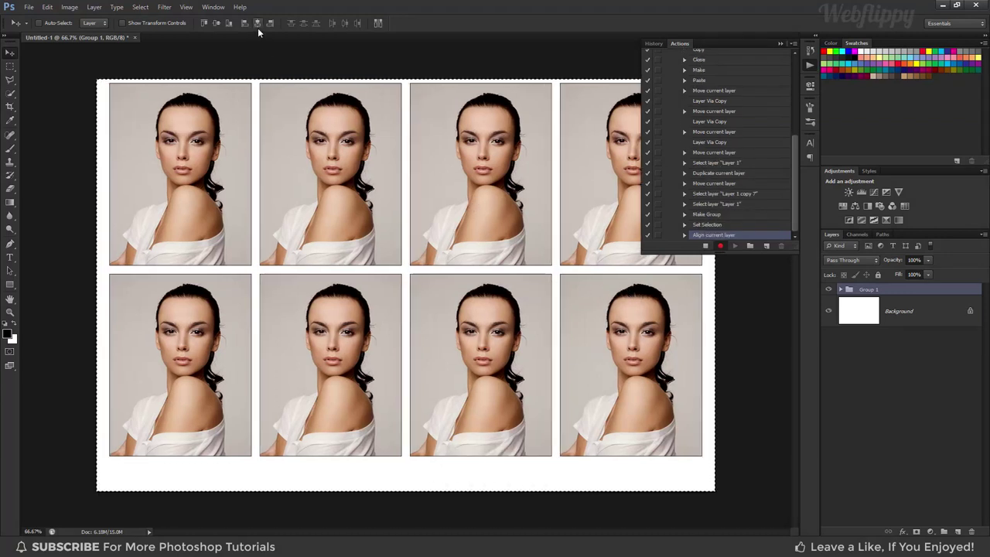
click(214, 23)
key(ctrl+d)
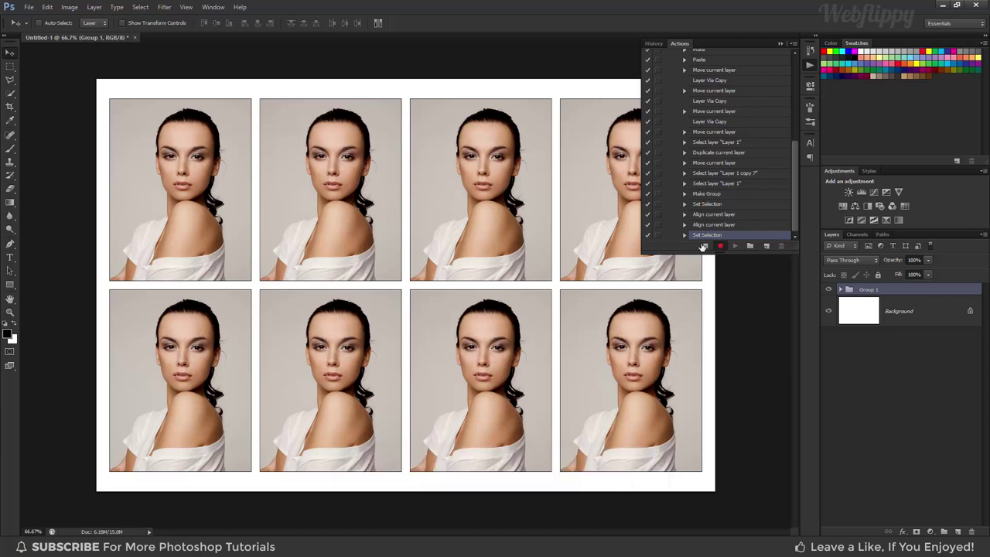
click(706, 246)
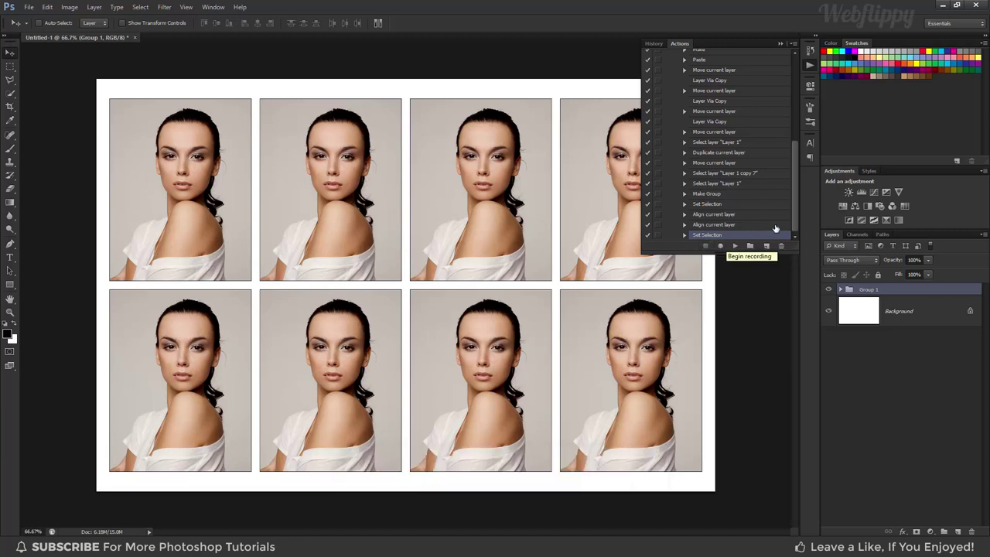
drag(795, 212, 796, 124)
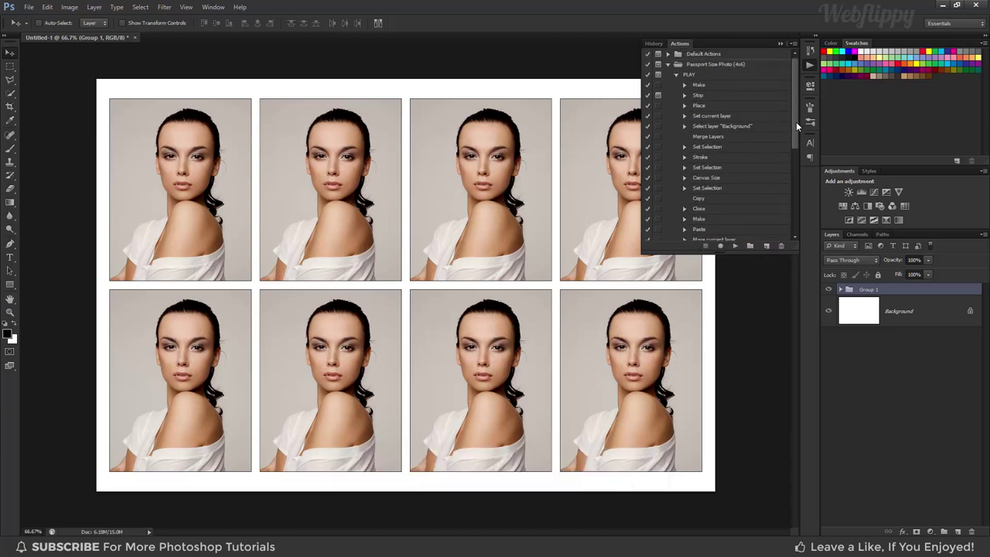
- Collapse the Actions panel and close the photo sheet without saving
click(781, 44)
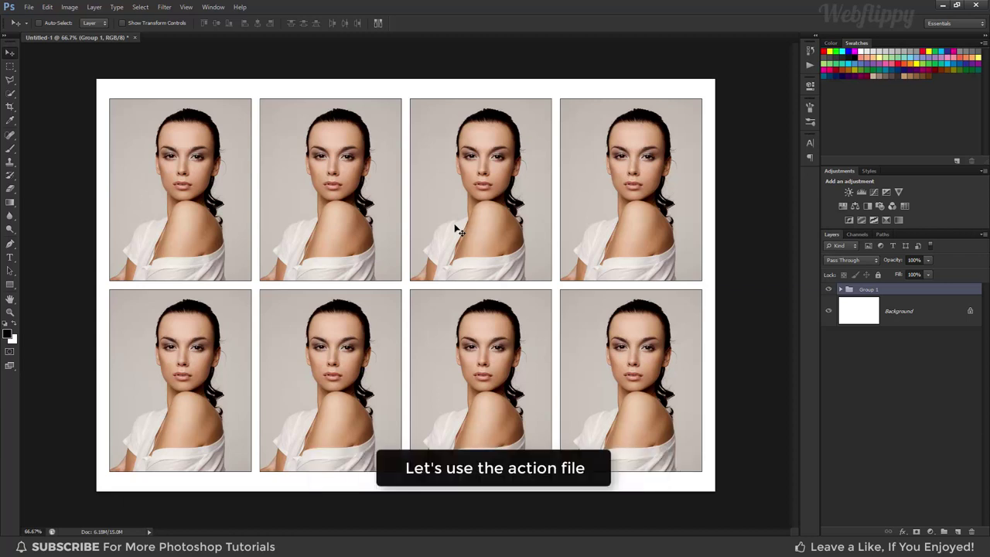
click(135, 37)
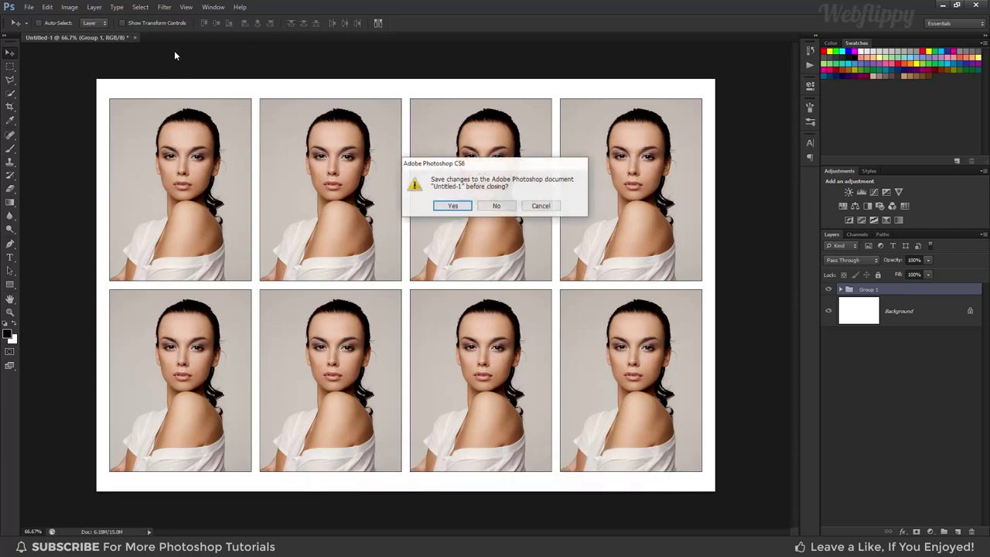
click(495, 206)
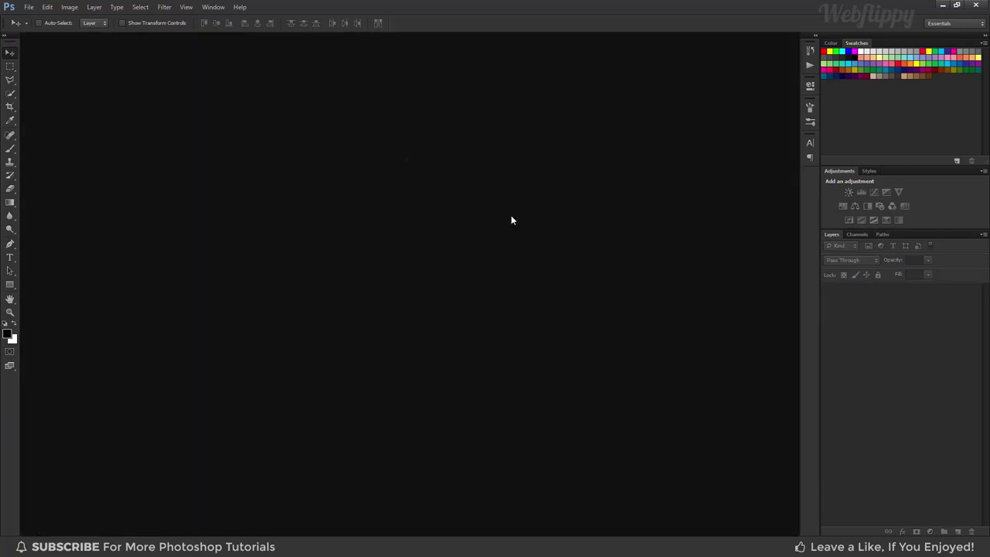
- Delete the Place step from the PLAY action in the Actions panel
click(808, 68)
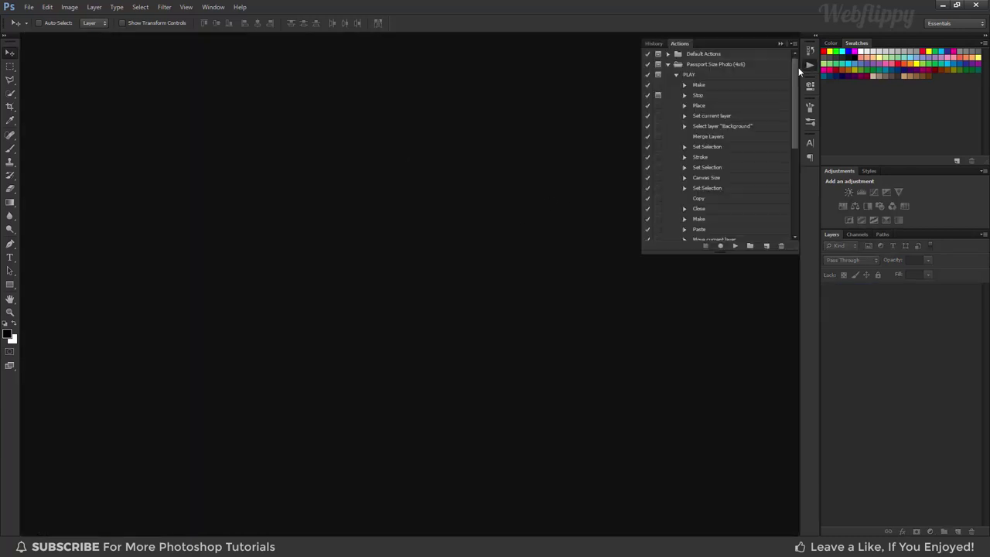
click(708, 108)
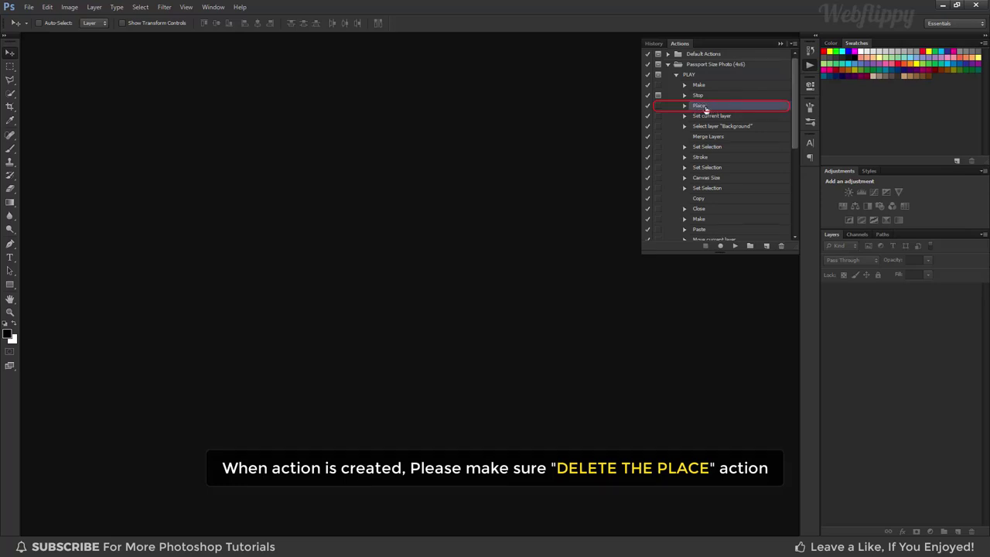
drag(711, 108, 780, 245)
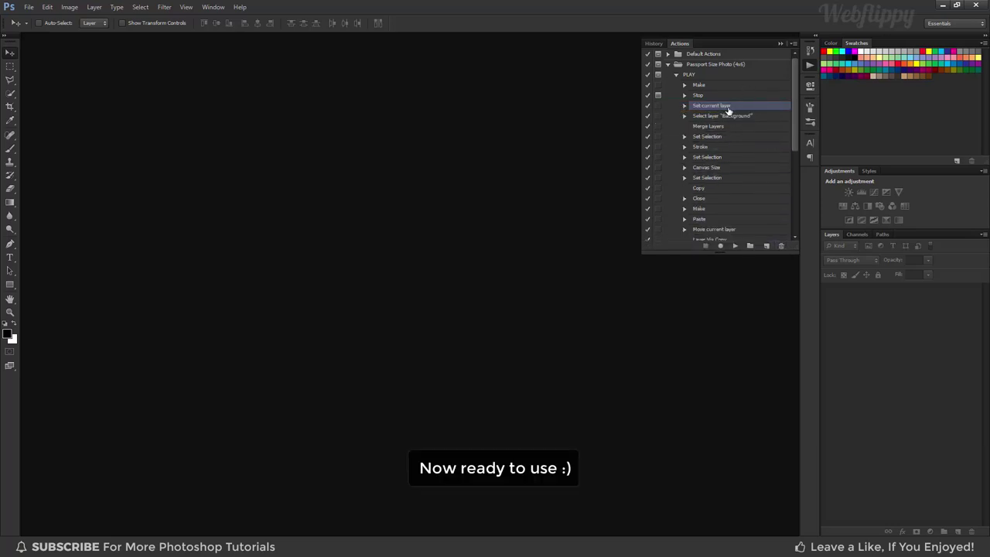
click(677, 76)
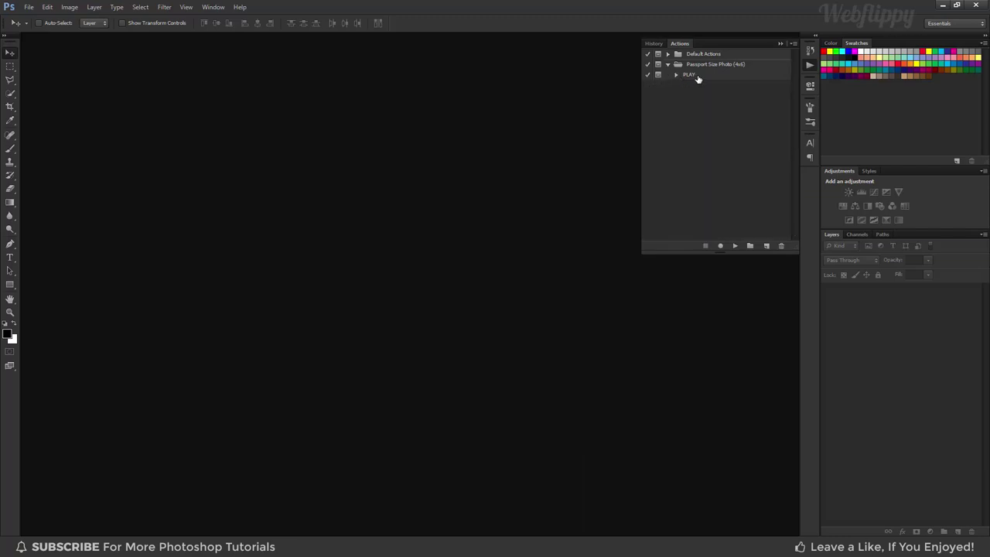
- Run PLAY, stop at the insert-photo message, and drag the pink-background portrait onto the blank page
click(698, 77)
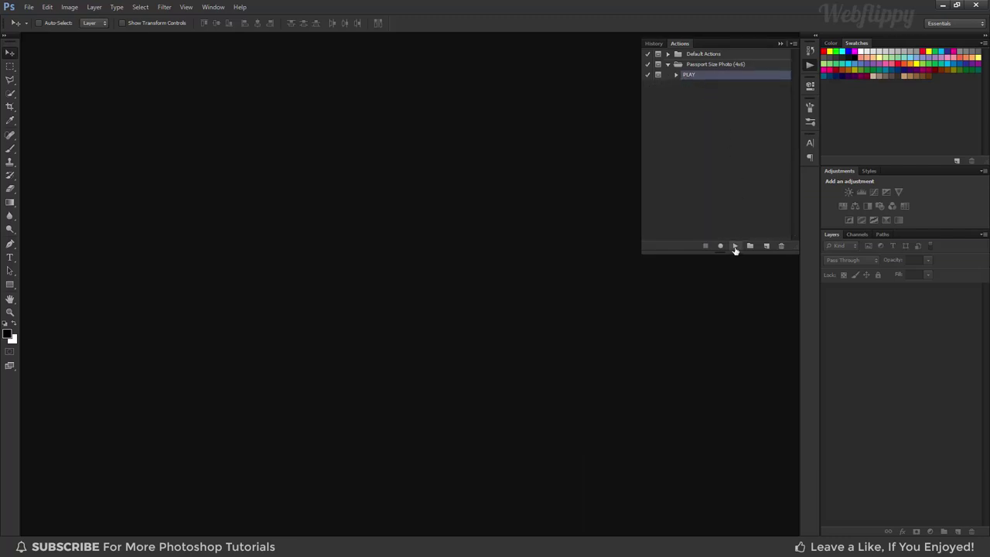
click(734, 246)
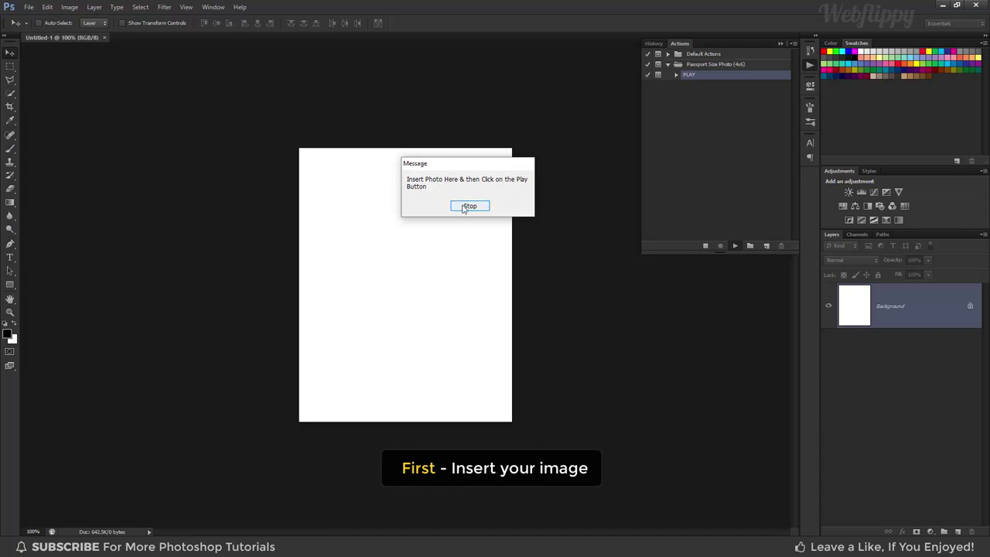
click(469, 206)
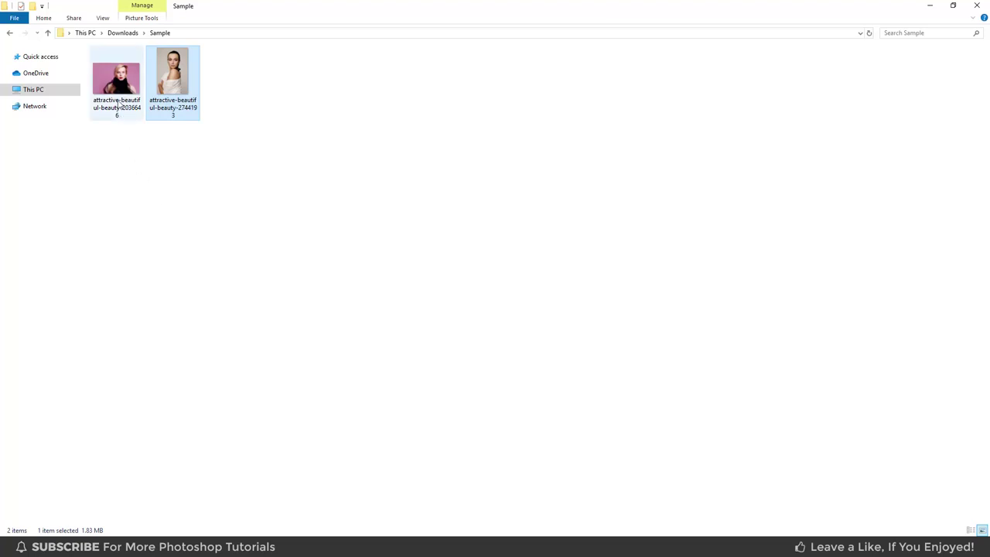
drag(120, 101, 319, 533)
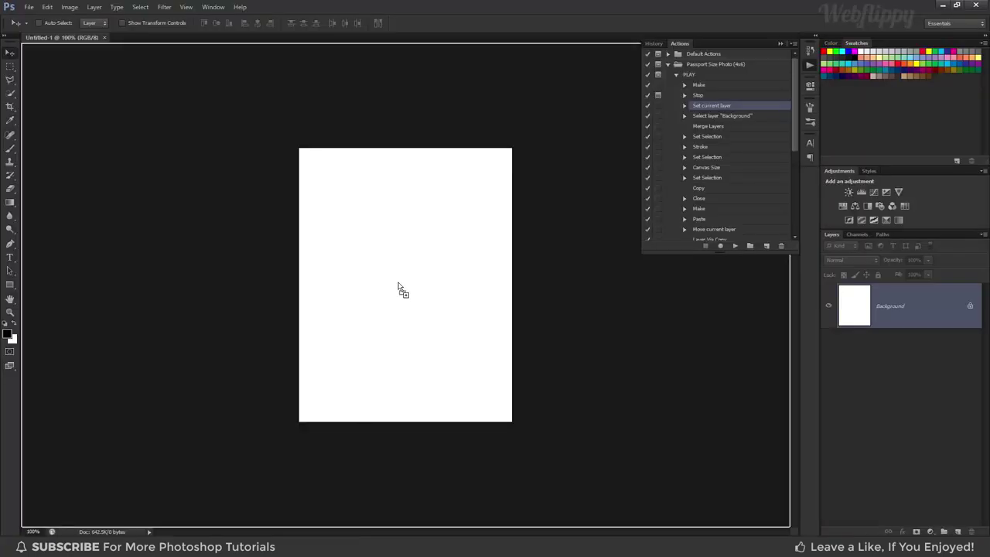
drag(318, 534, 421, 296)
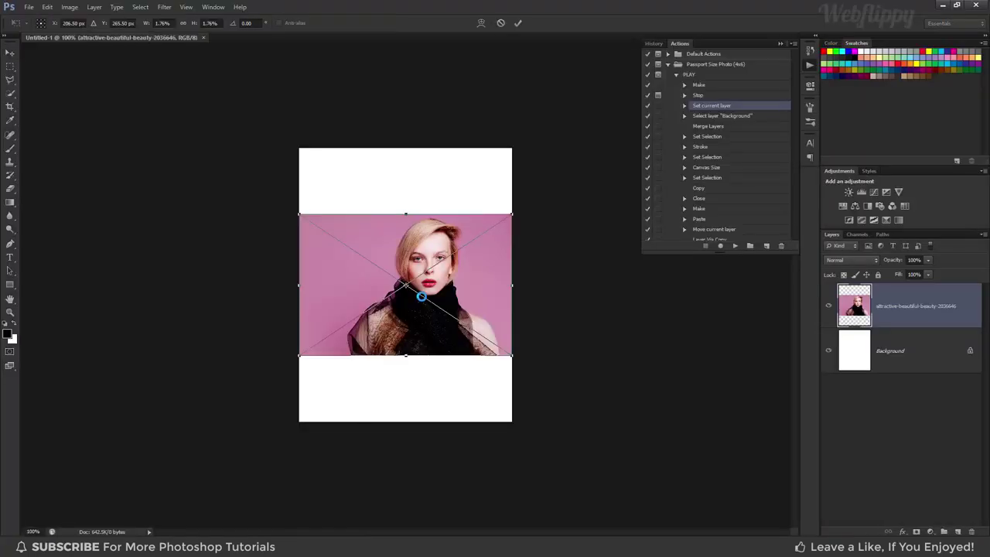
- Scale the portrait to fill the page, then resume PLAY to build the 6×4 in eight-photo sheet
drag(515, 209, 631, 157)
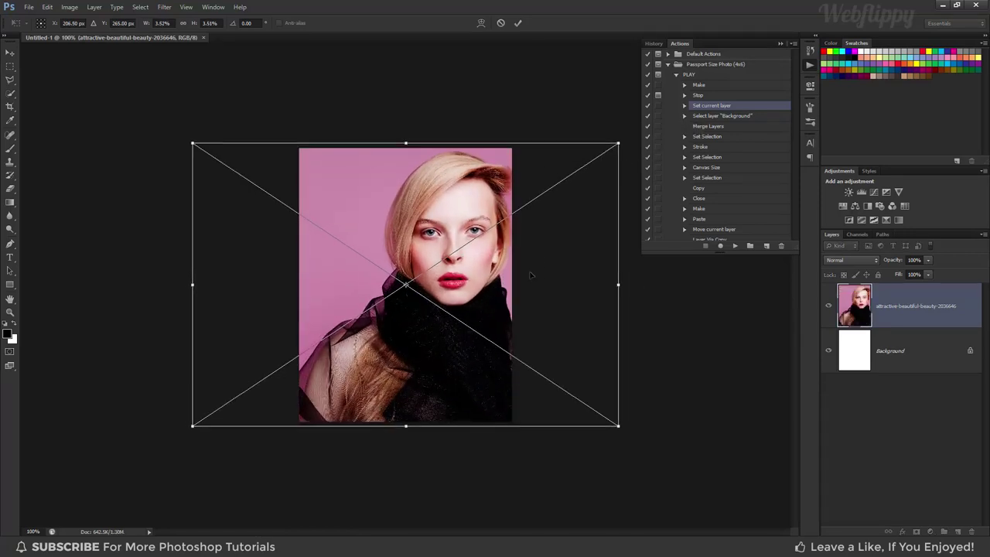
drag(532, 276, 541, 329)
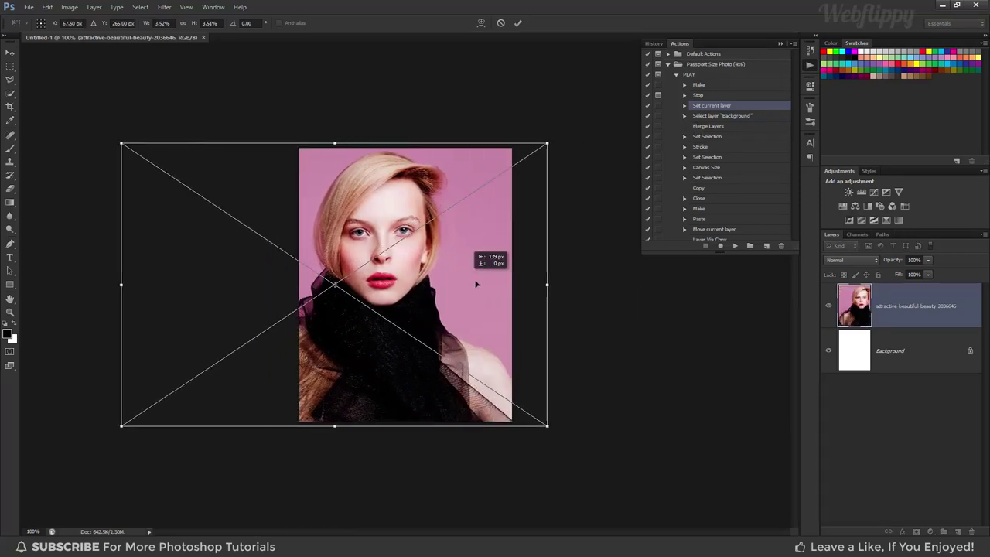
click(521, 24)
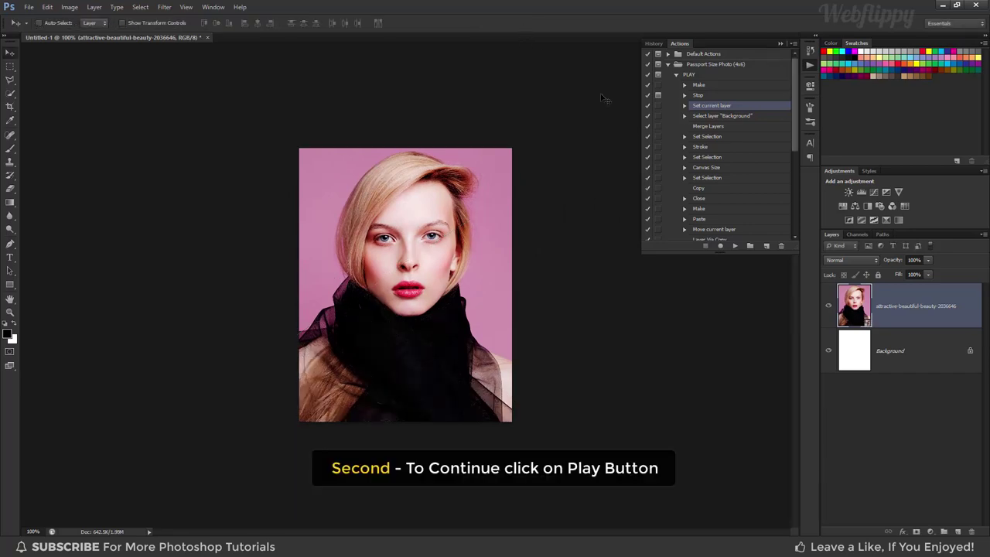
click(735, 245)
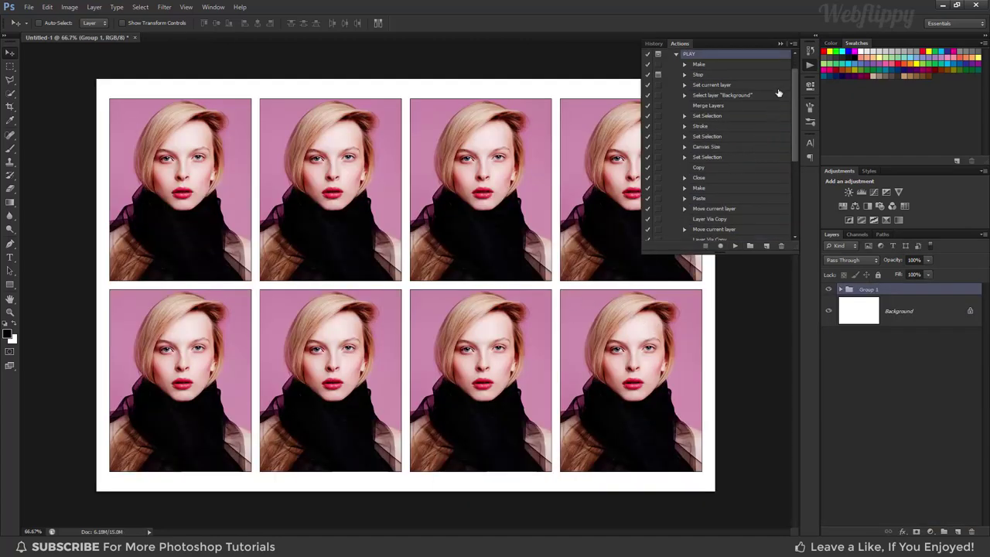
click(780, 44)
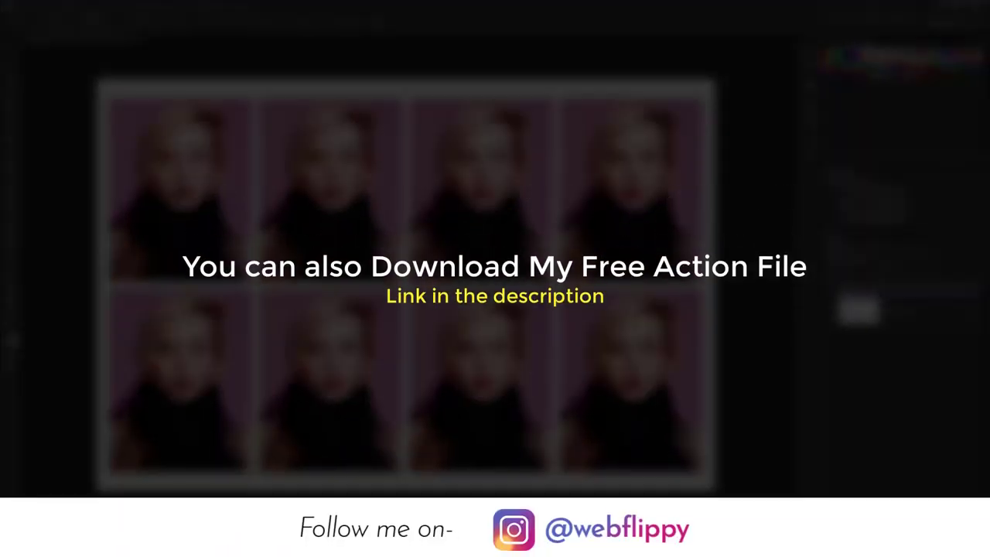